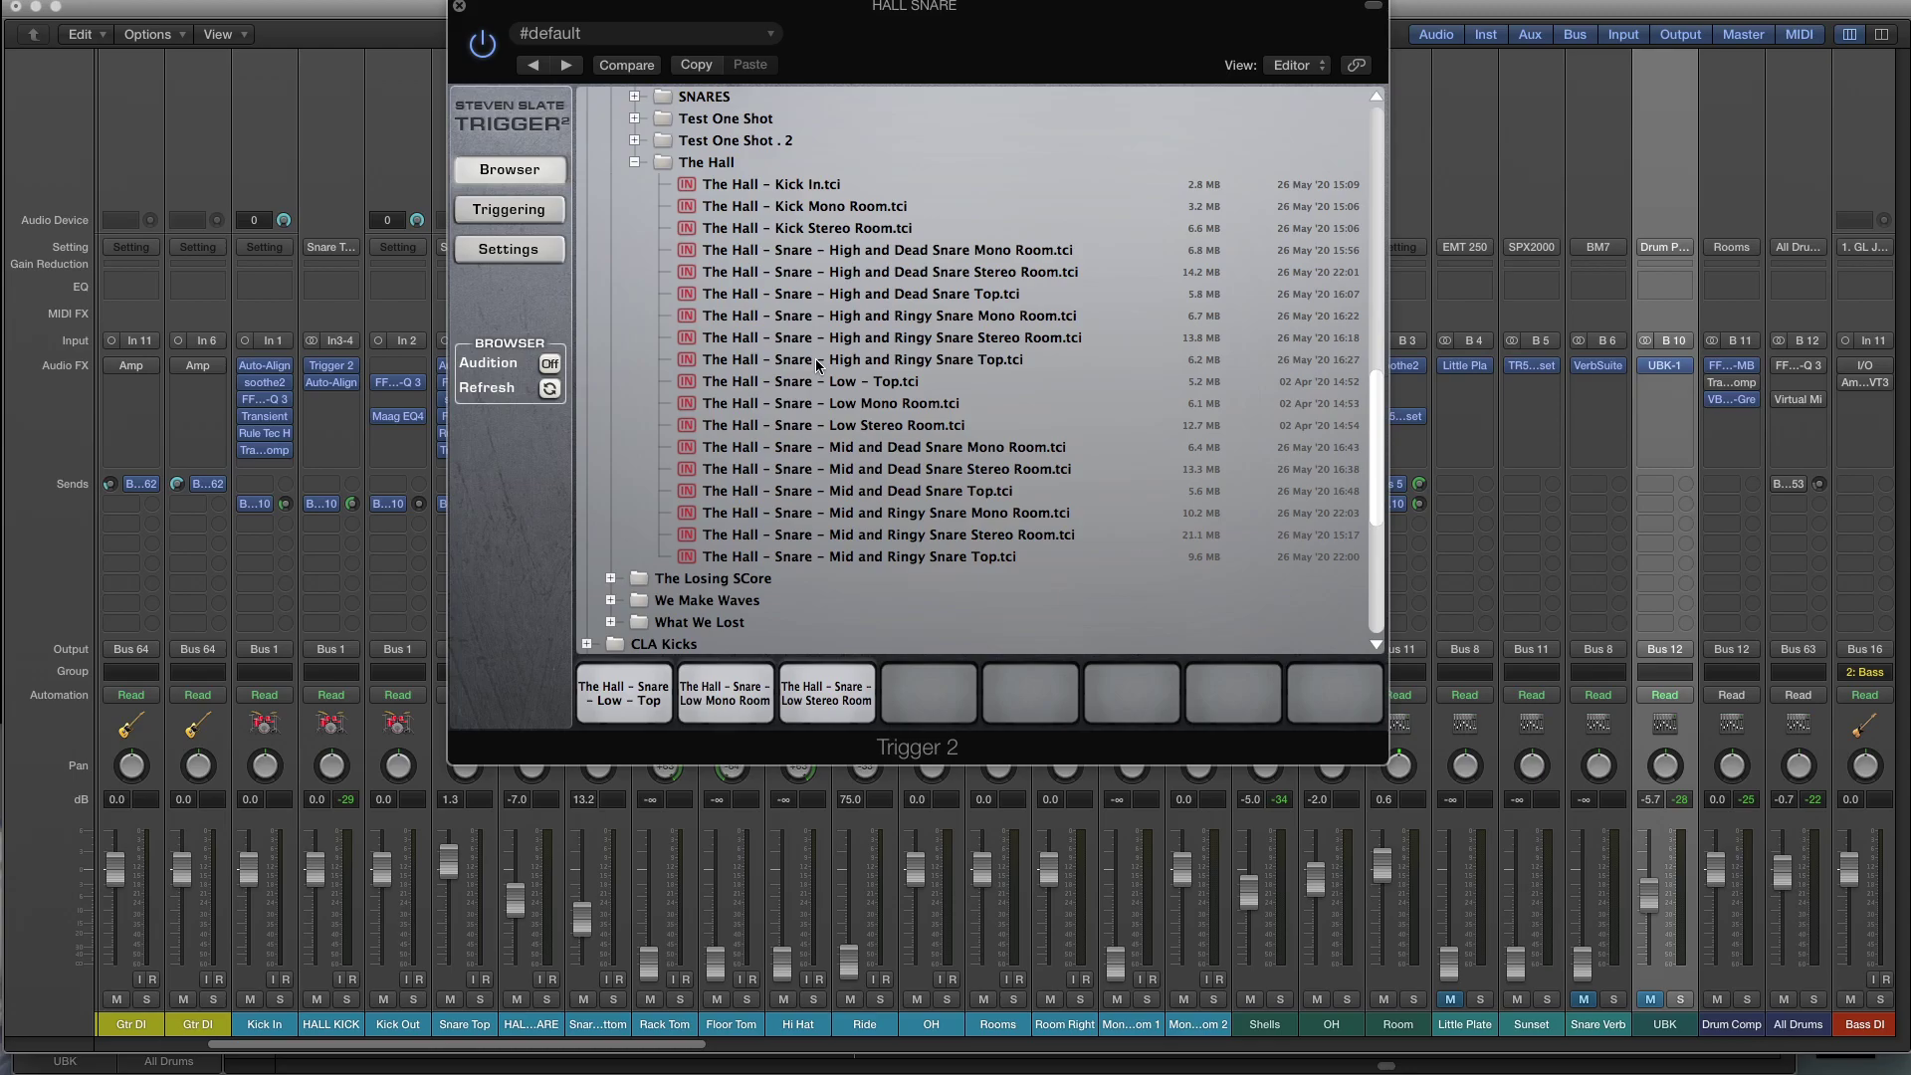
# Mute the HALL KICK and HALL SNARE channel strips.
pyautogui.click(317, 1000)
pyautogui.click(516, 1000)
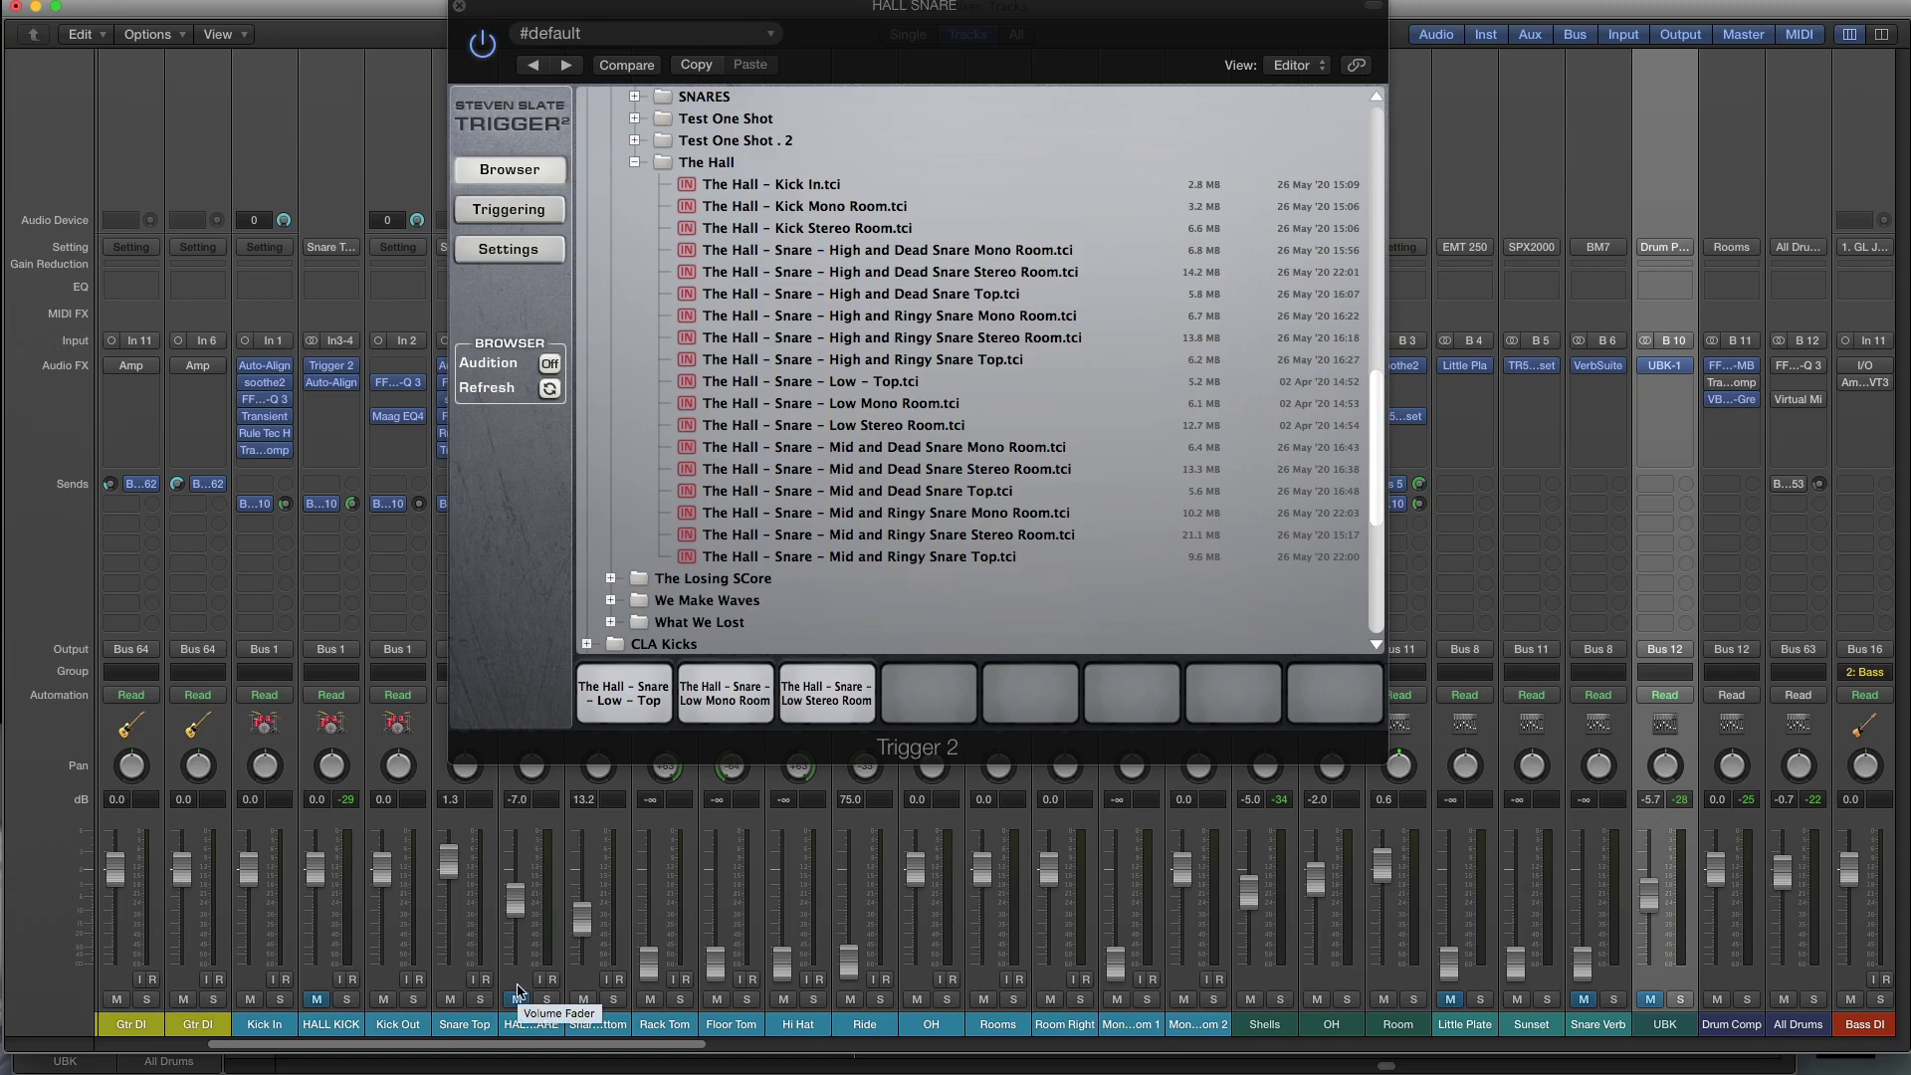
# Play the song, unmute HALL KICK and HALL SNARE, and play again to compare.
pyautogui.press('space')
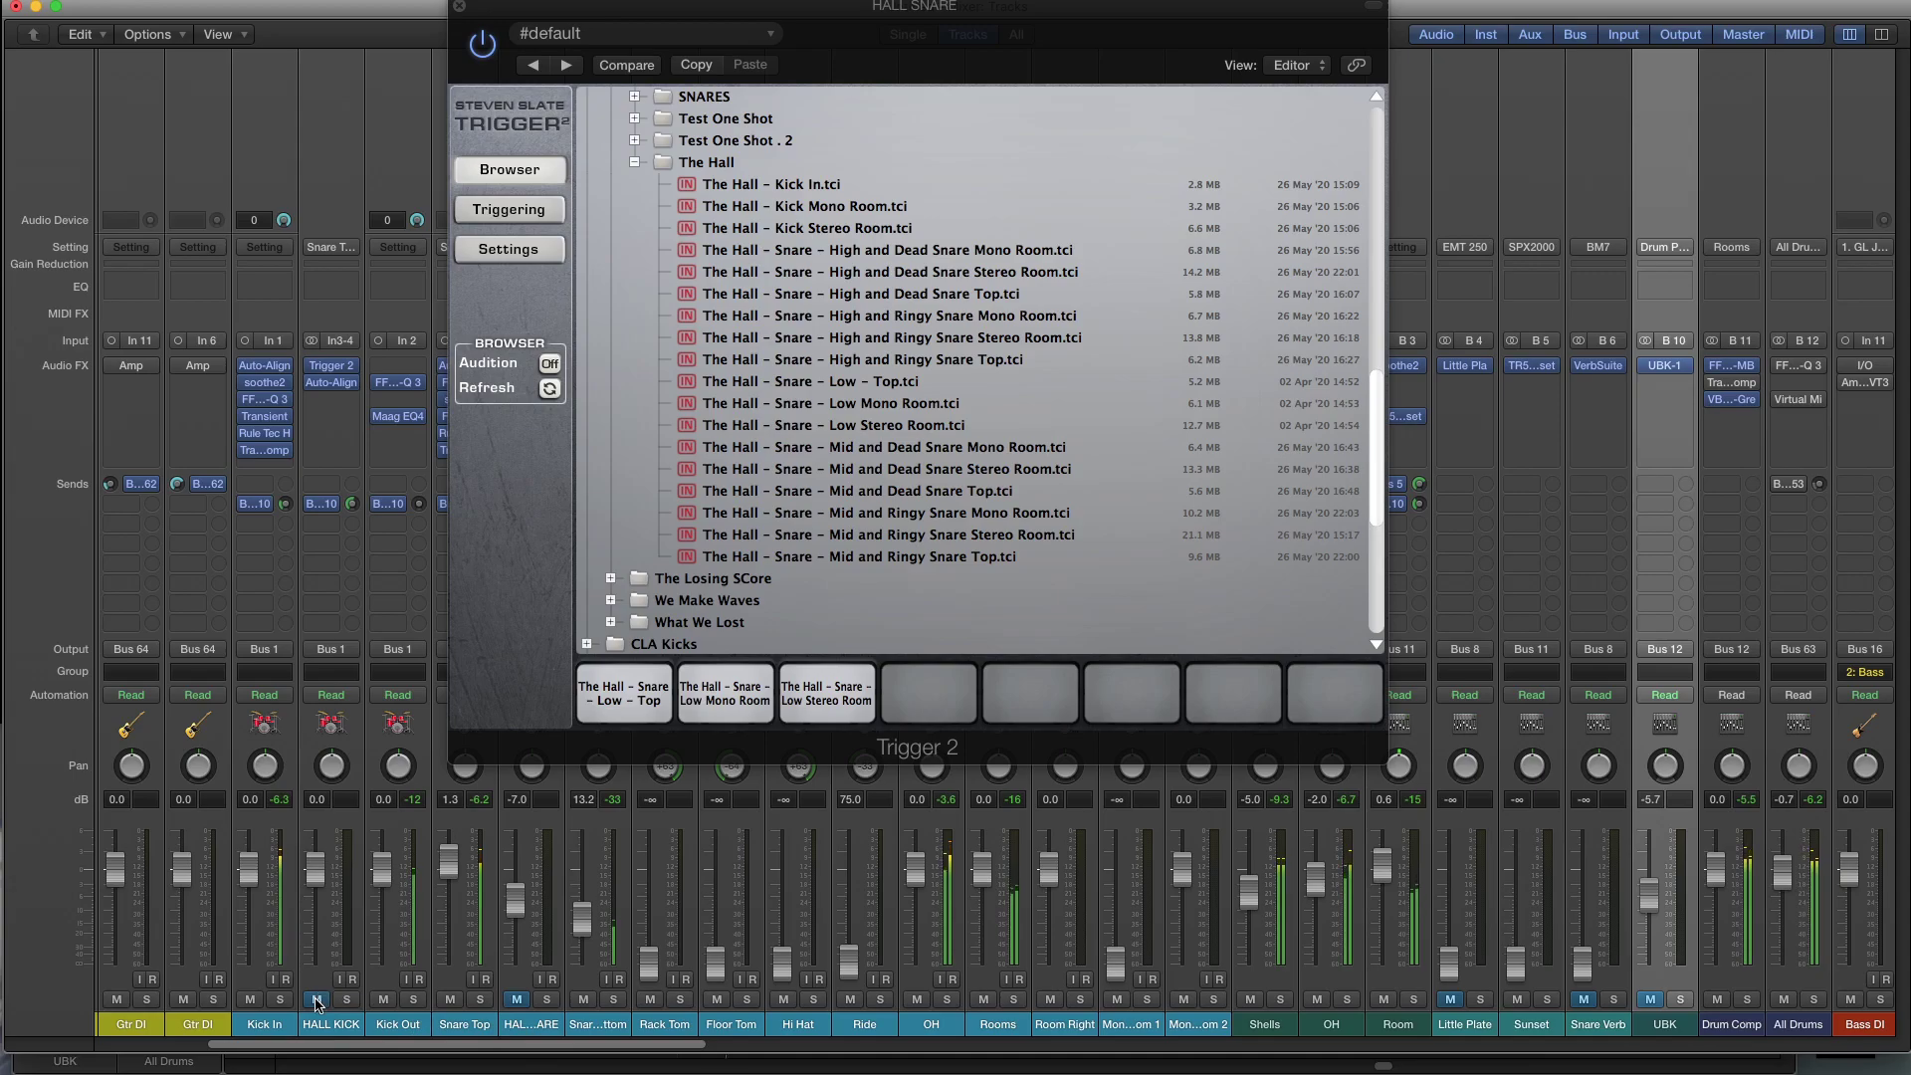
pyautogui.click(317, 1000)
pyautogui.click(516, 999)
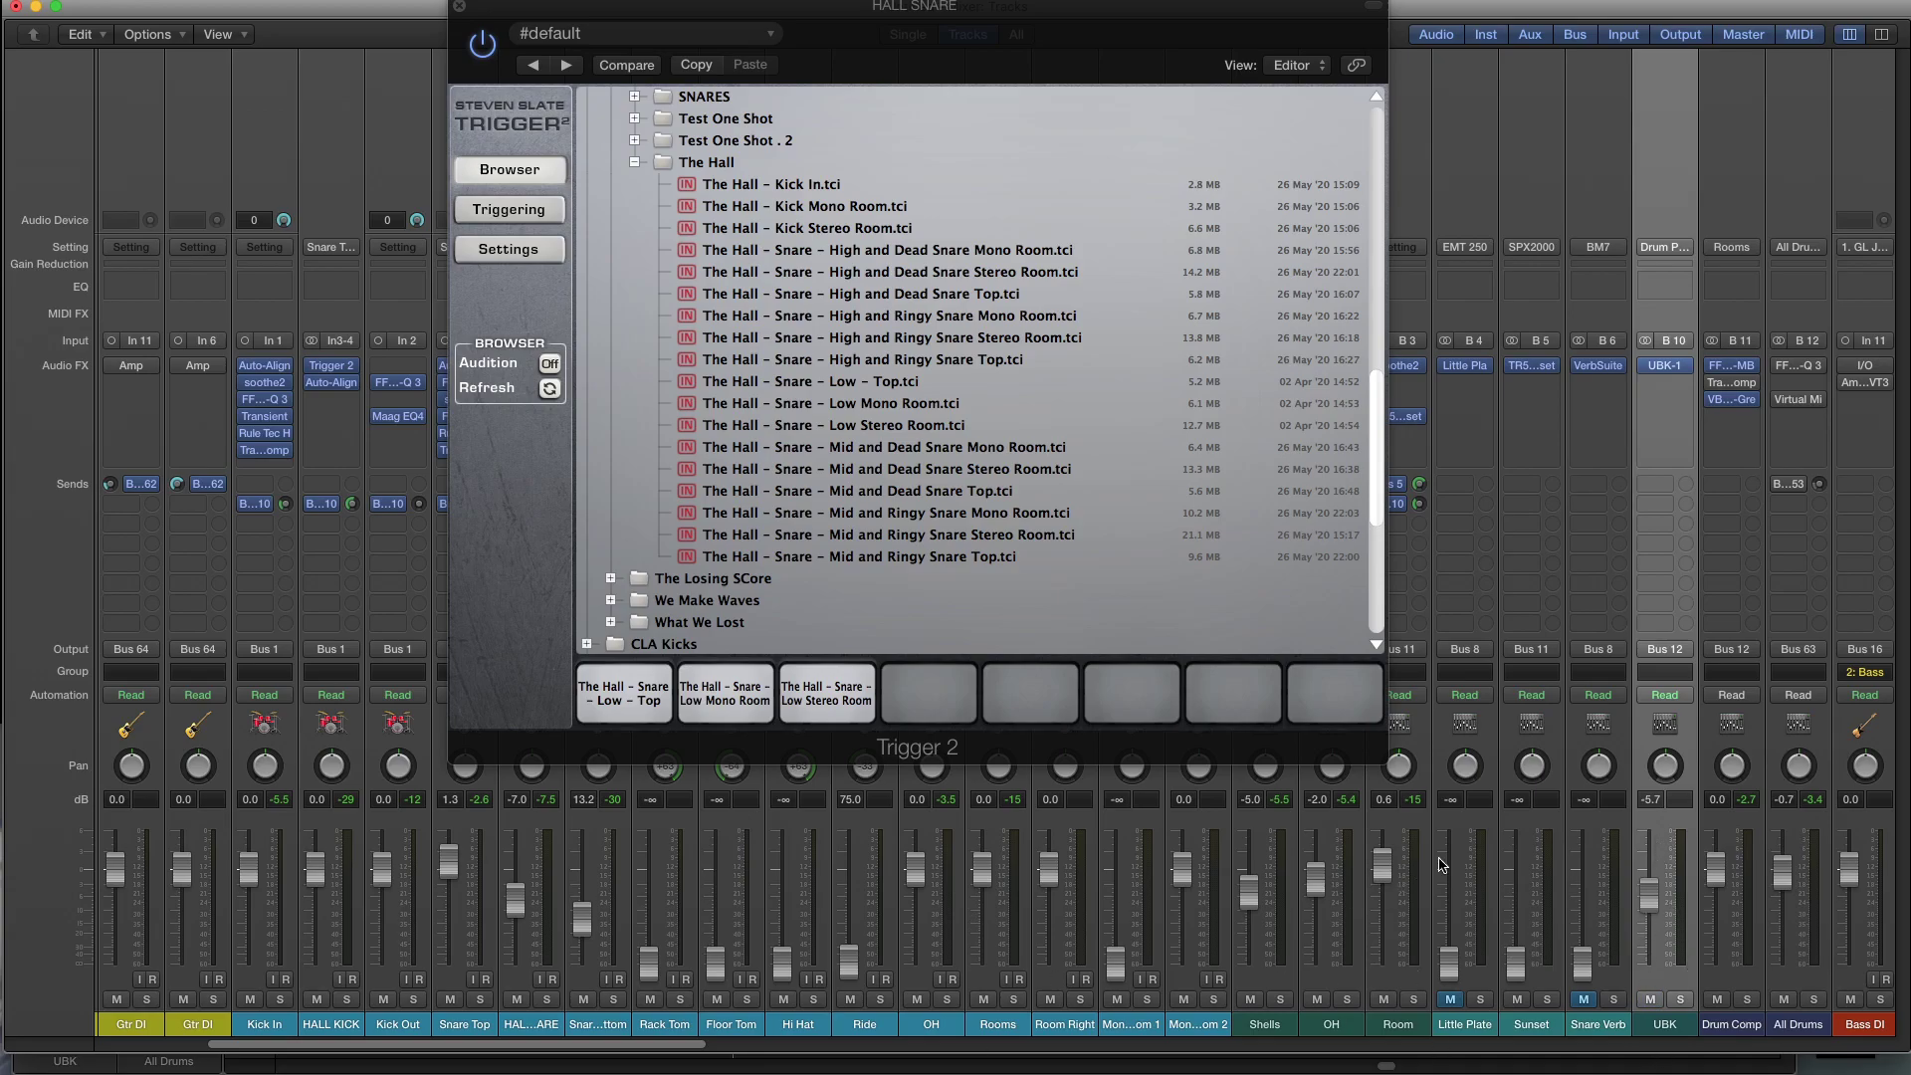
pyautogui.press('space')
pyautogui.click(546, 1000)
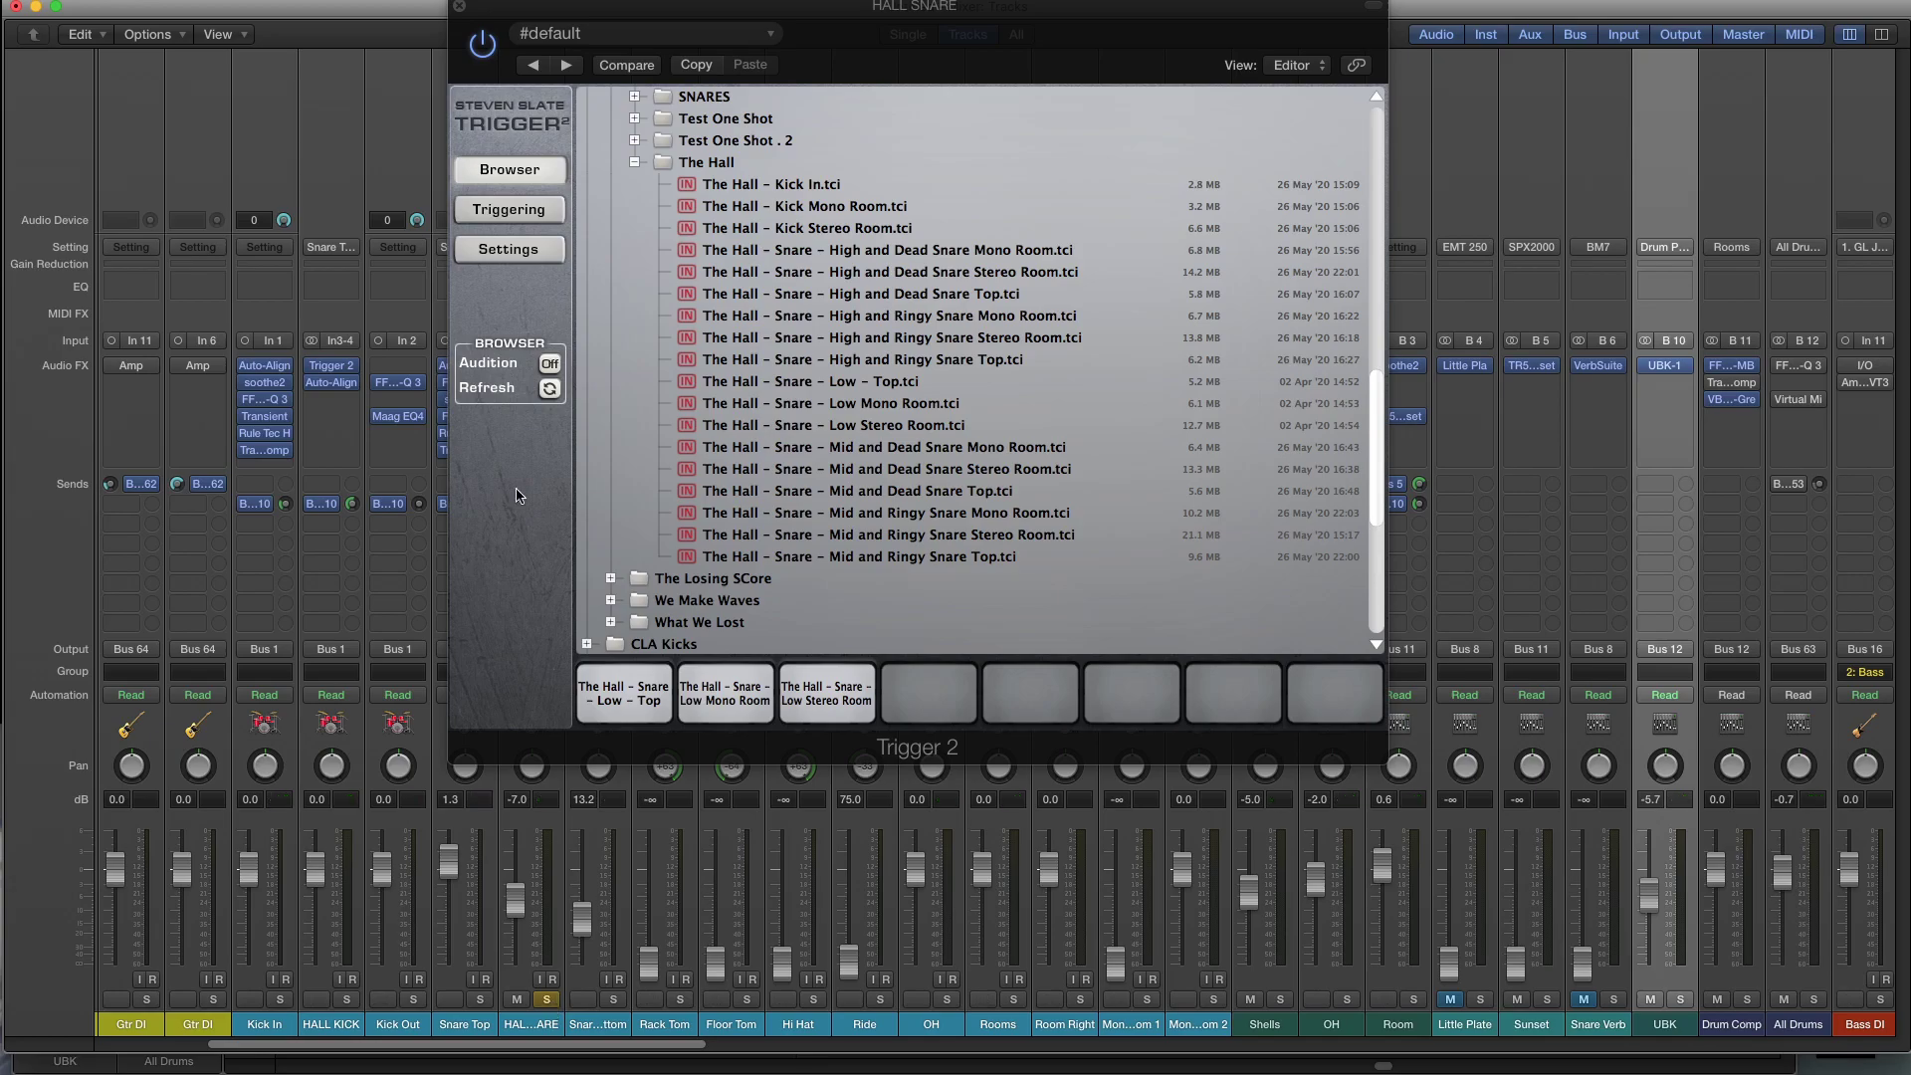
pyautogui.click(509, 209)
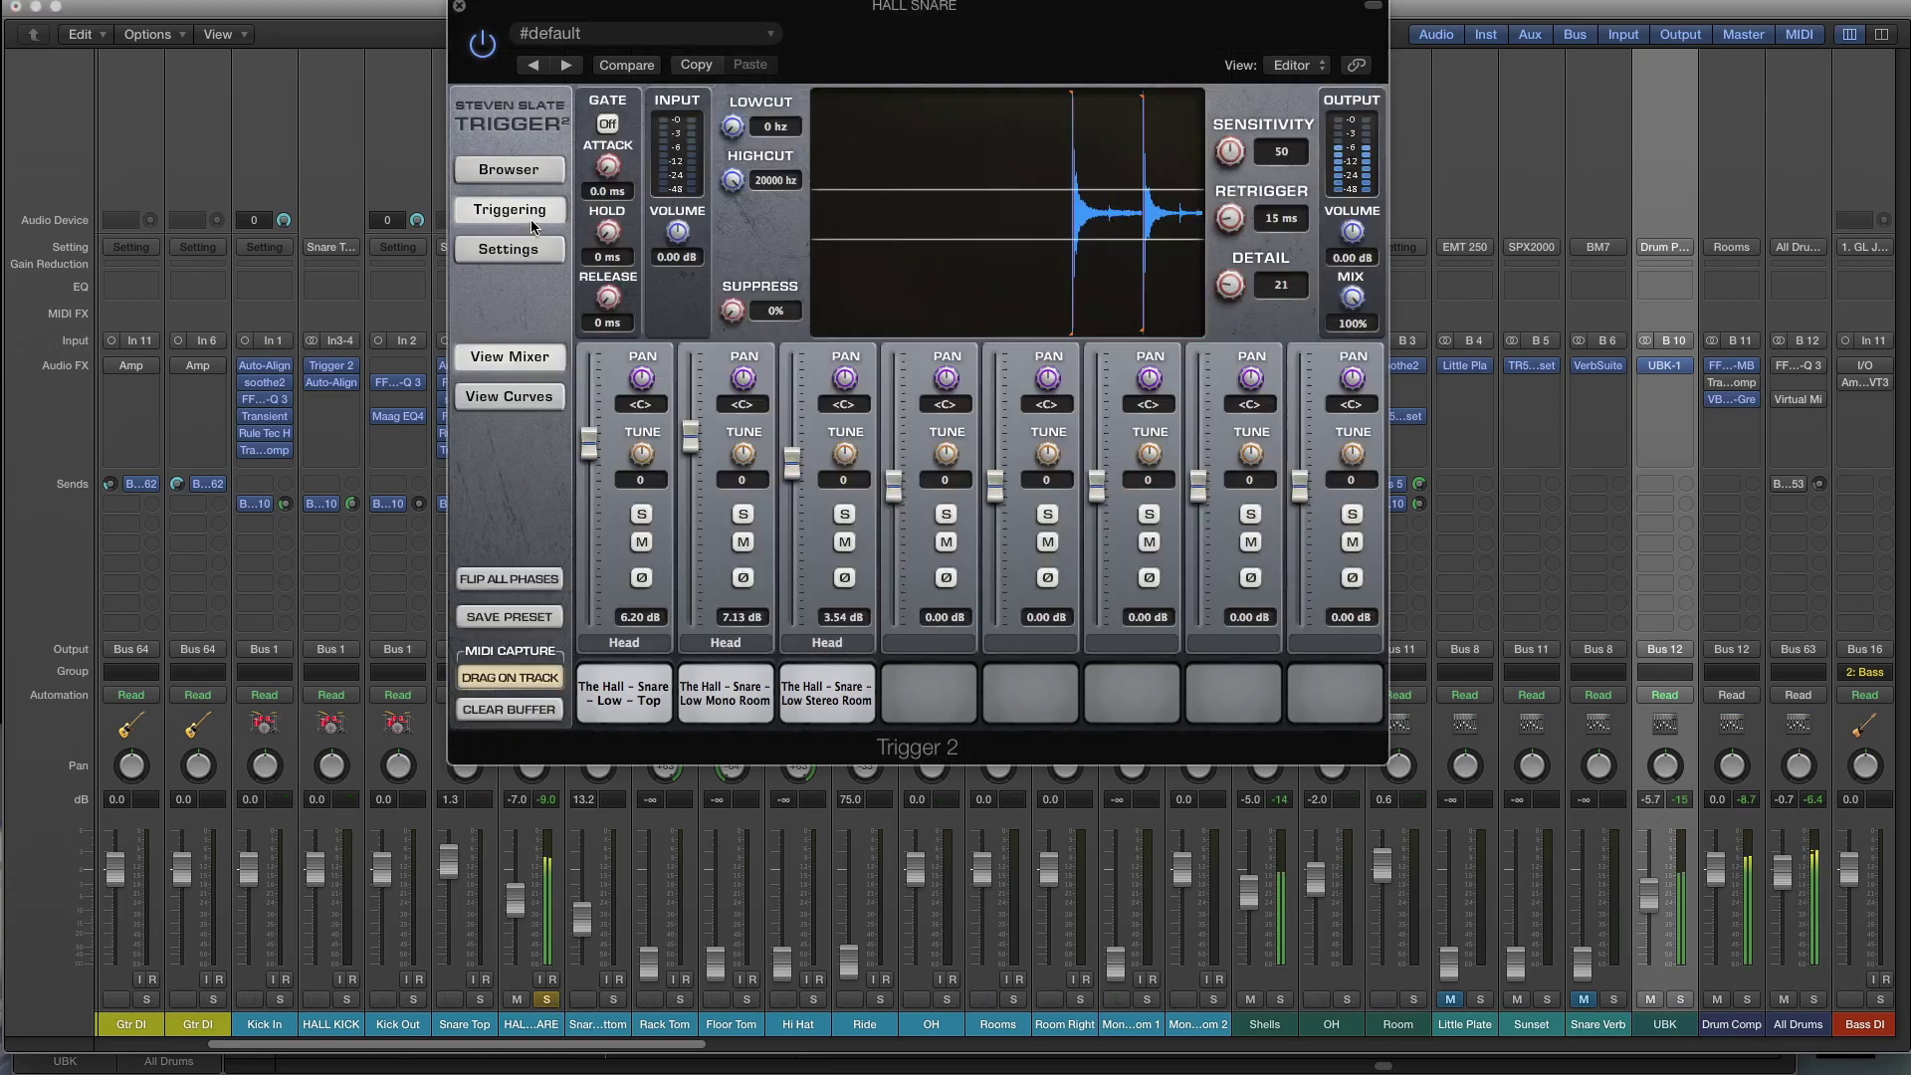
pyautogui.click(743, 542)
pyautogui.click(845, 541)
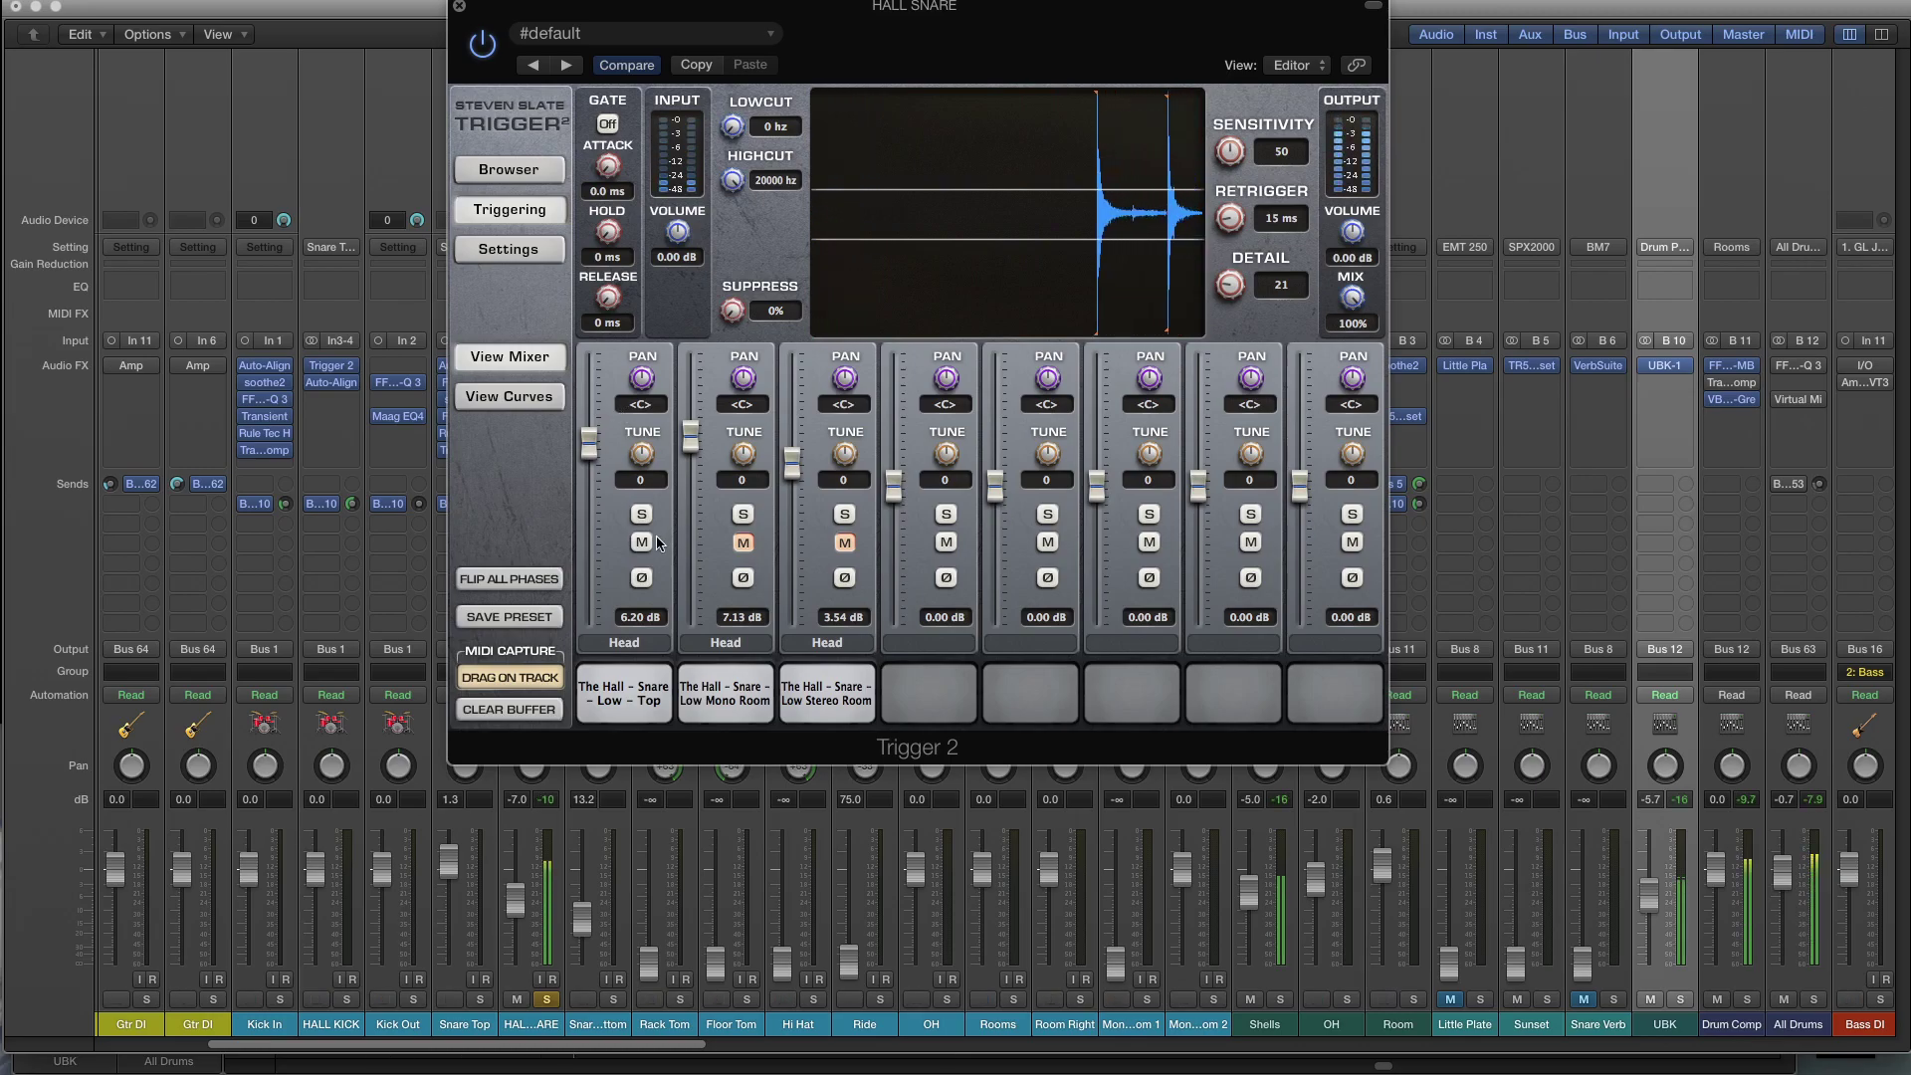
pyautogui.click(643, 543)
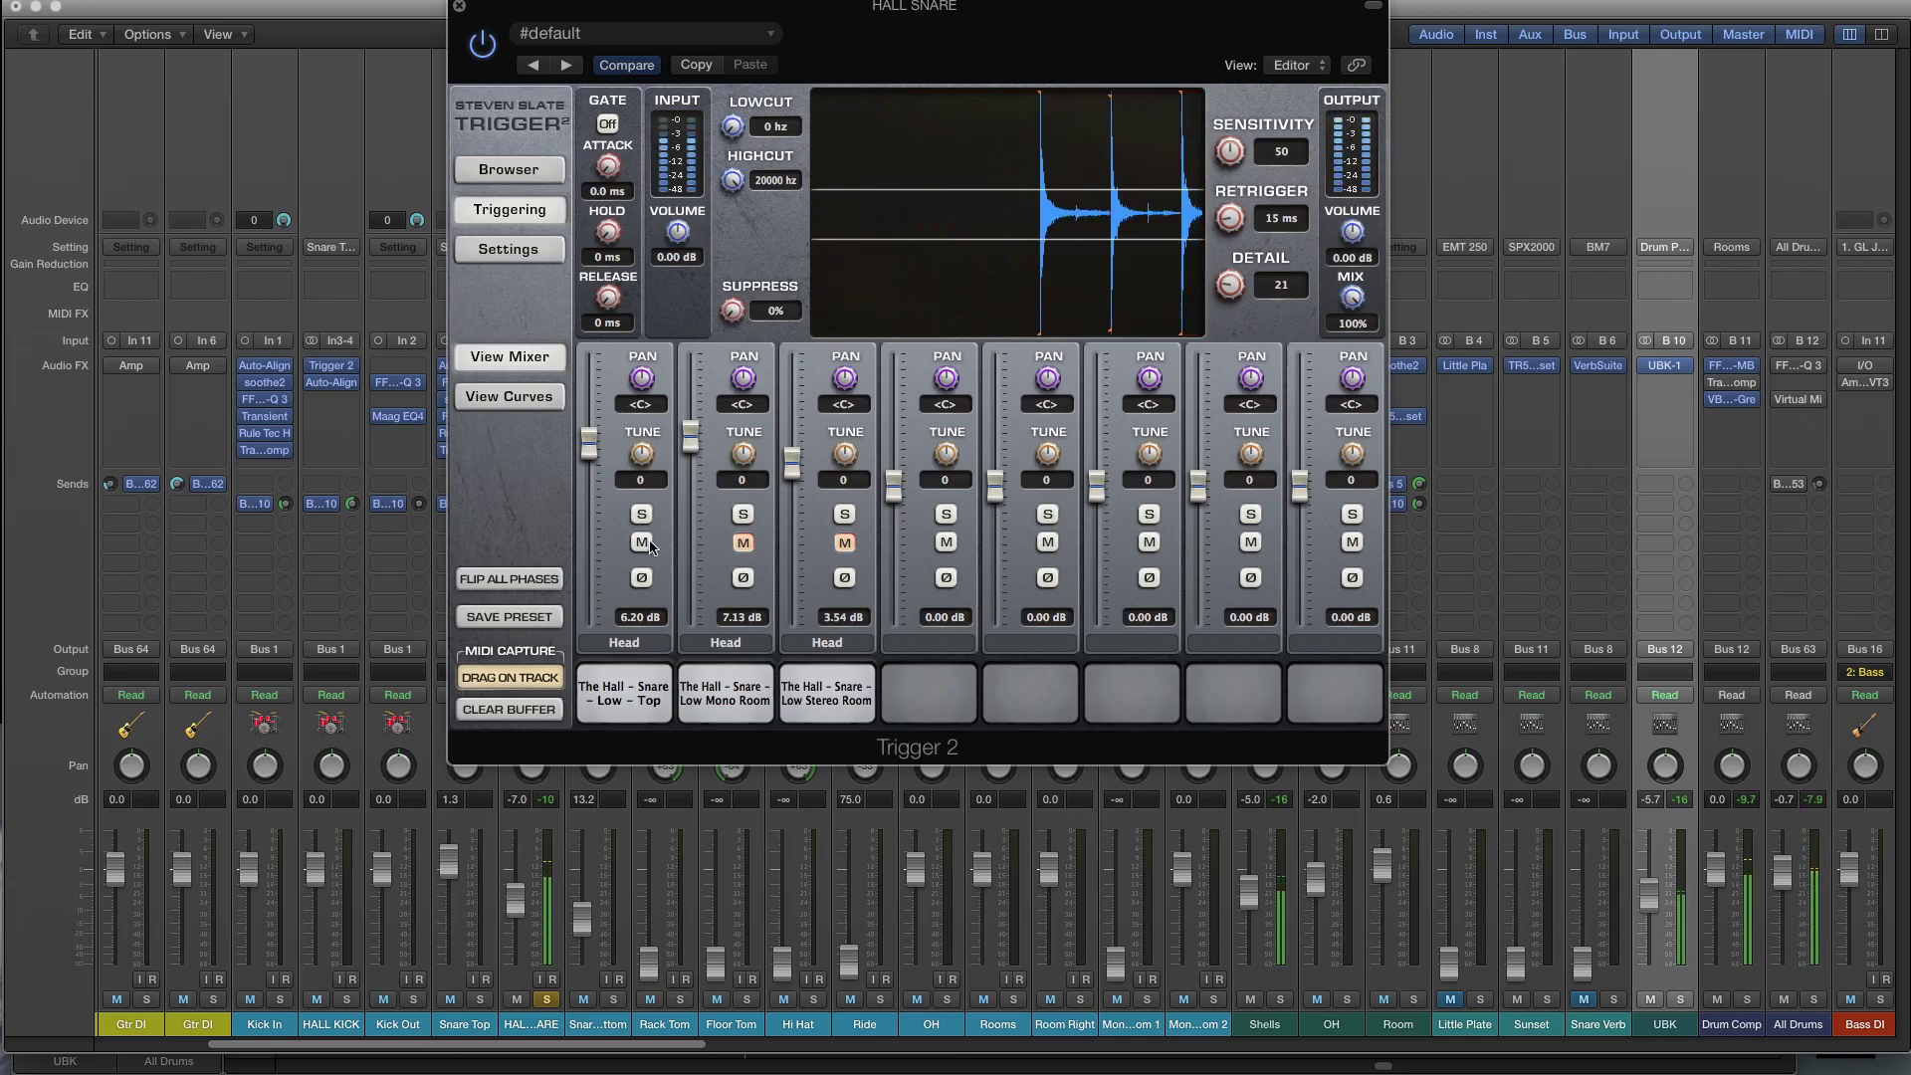
pyautogui.click(742, 541)
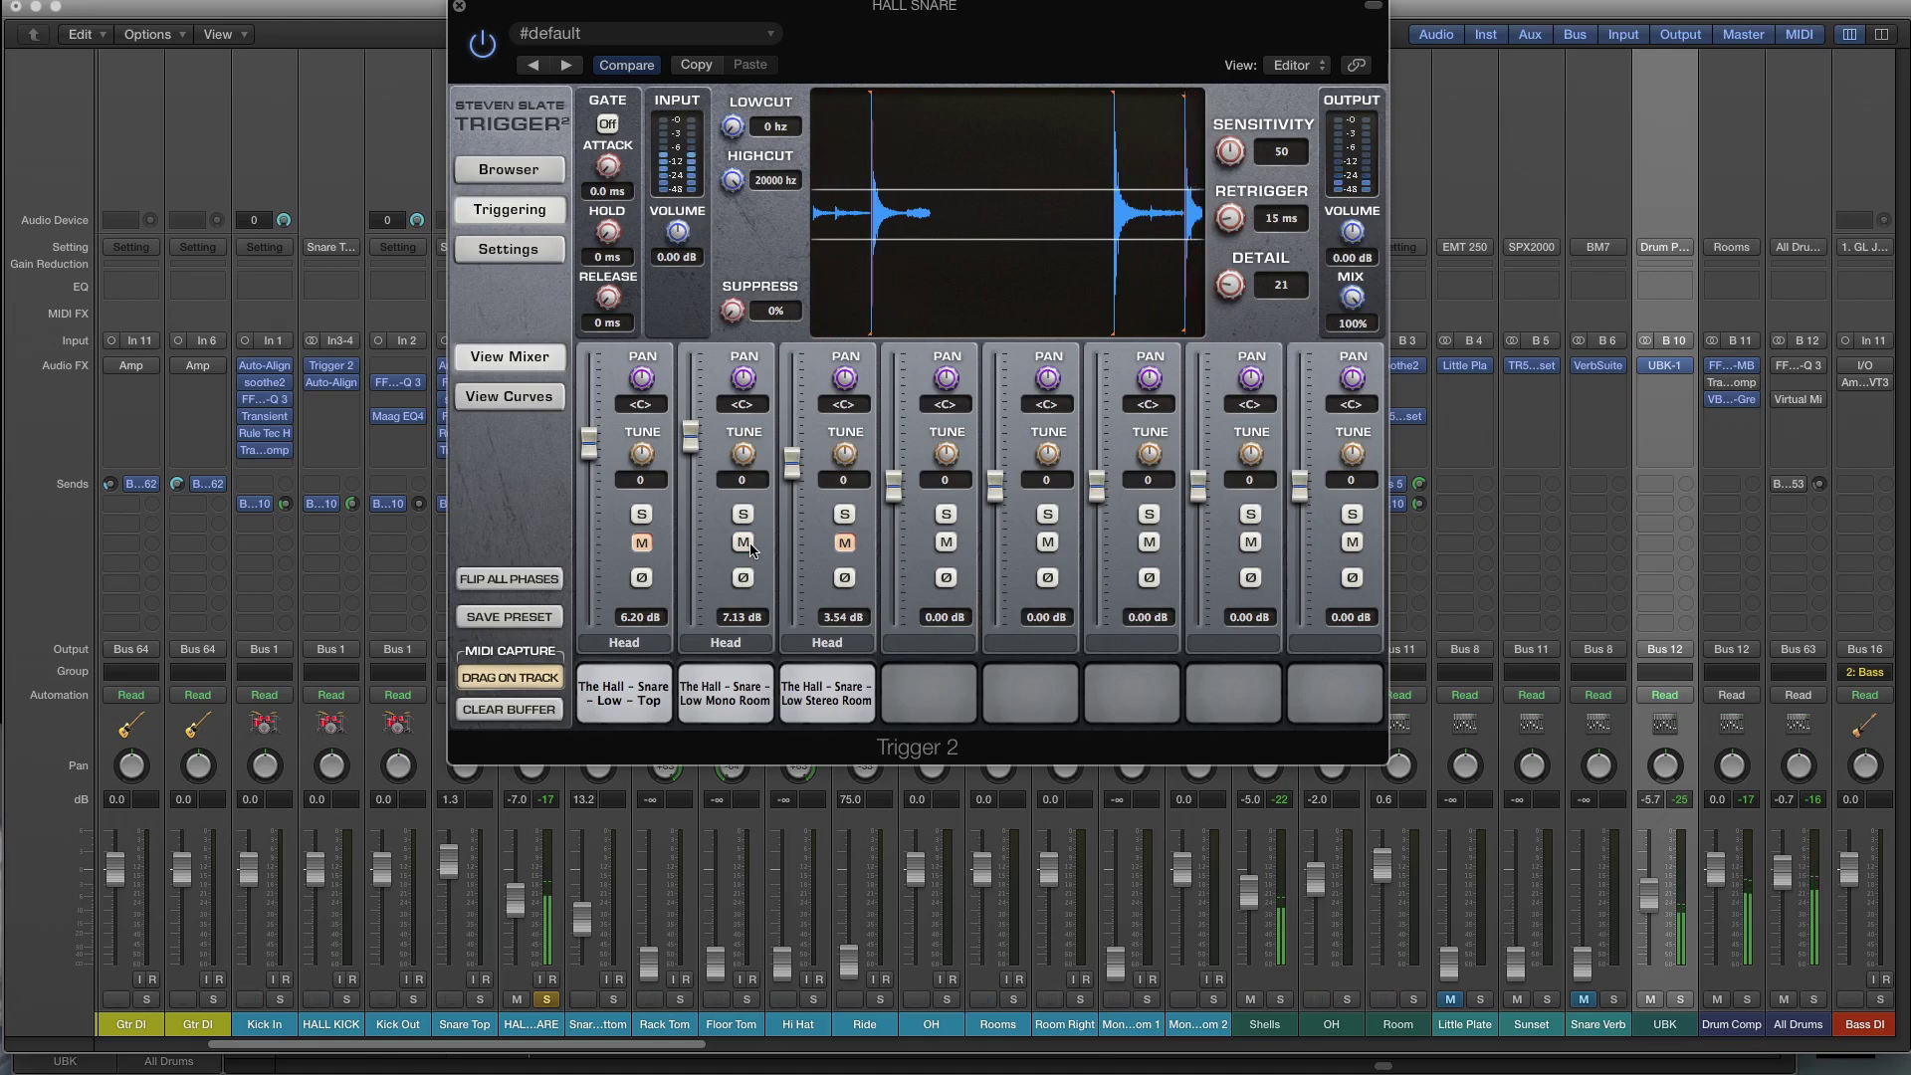
pyautogui.click(745, 543)
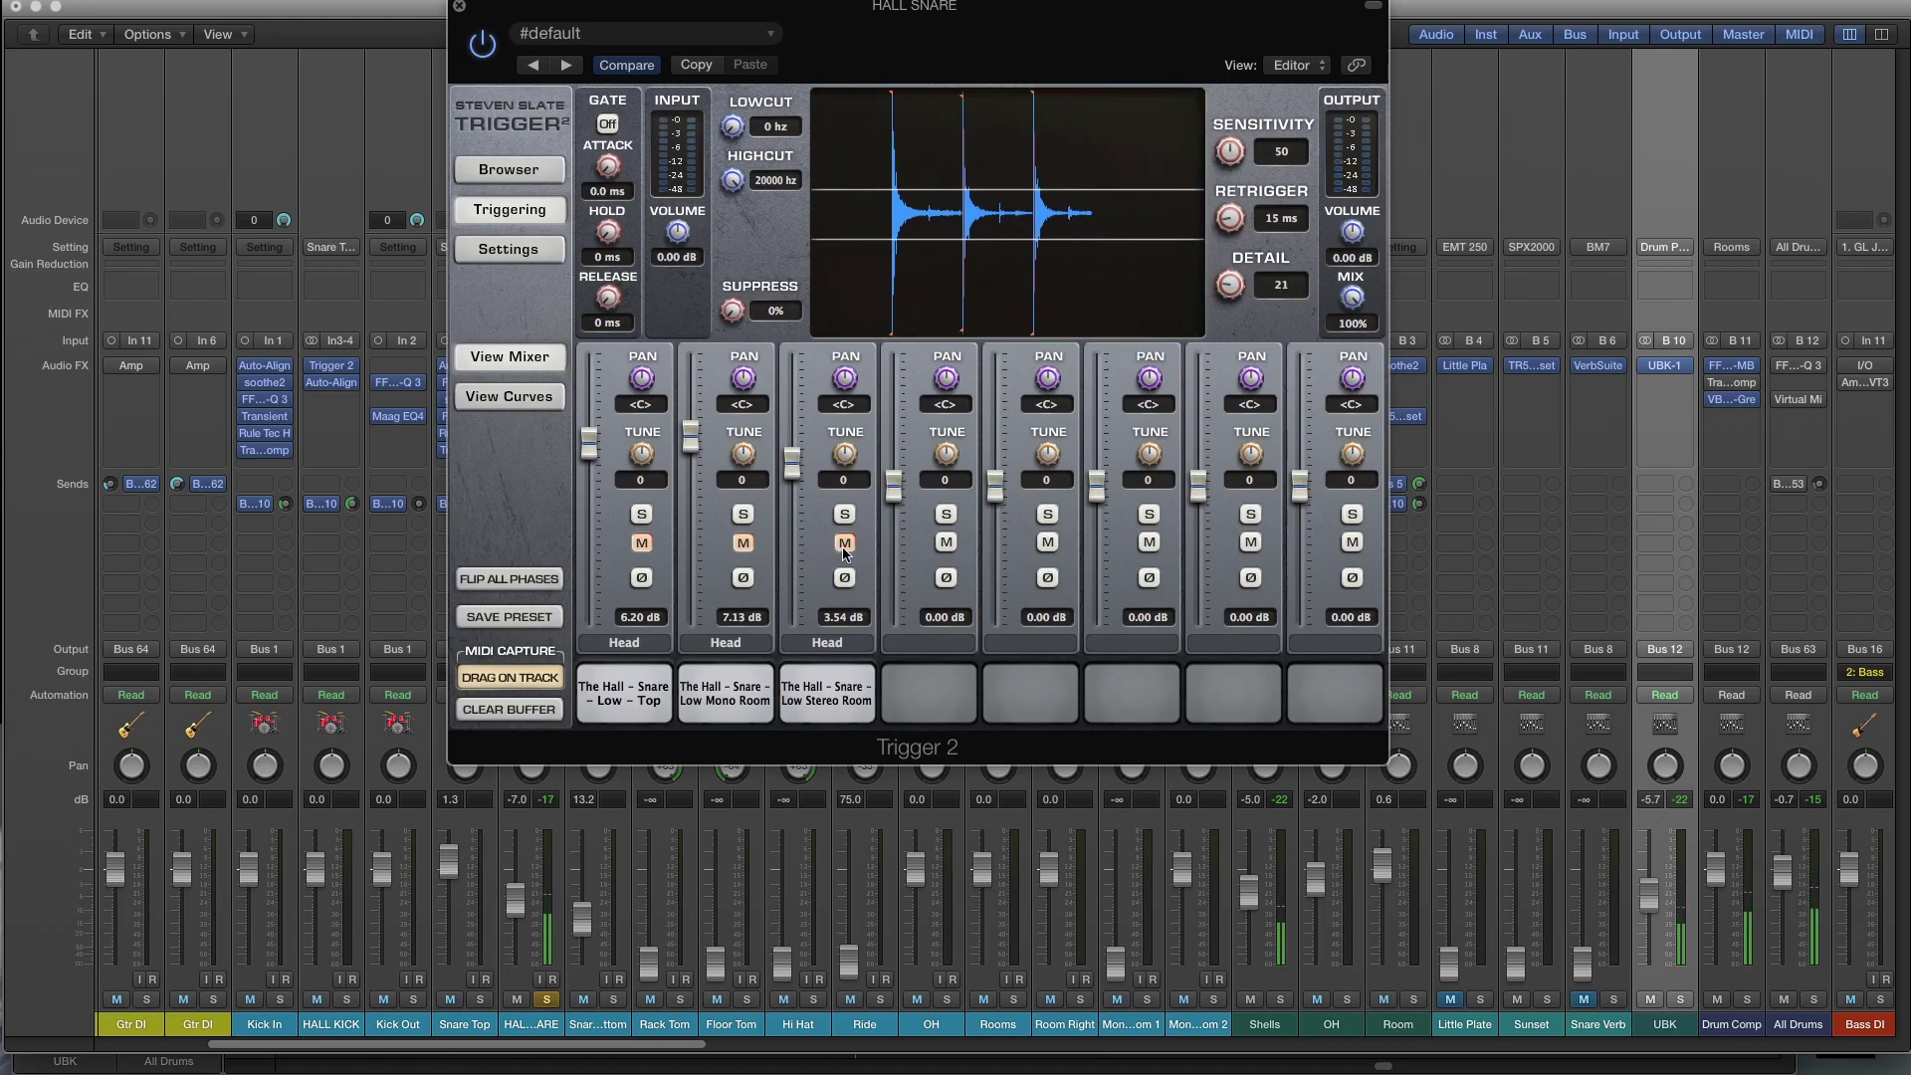
pyautogui.click(743, 542)
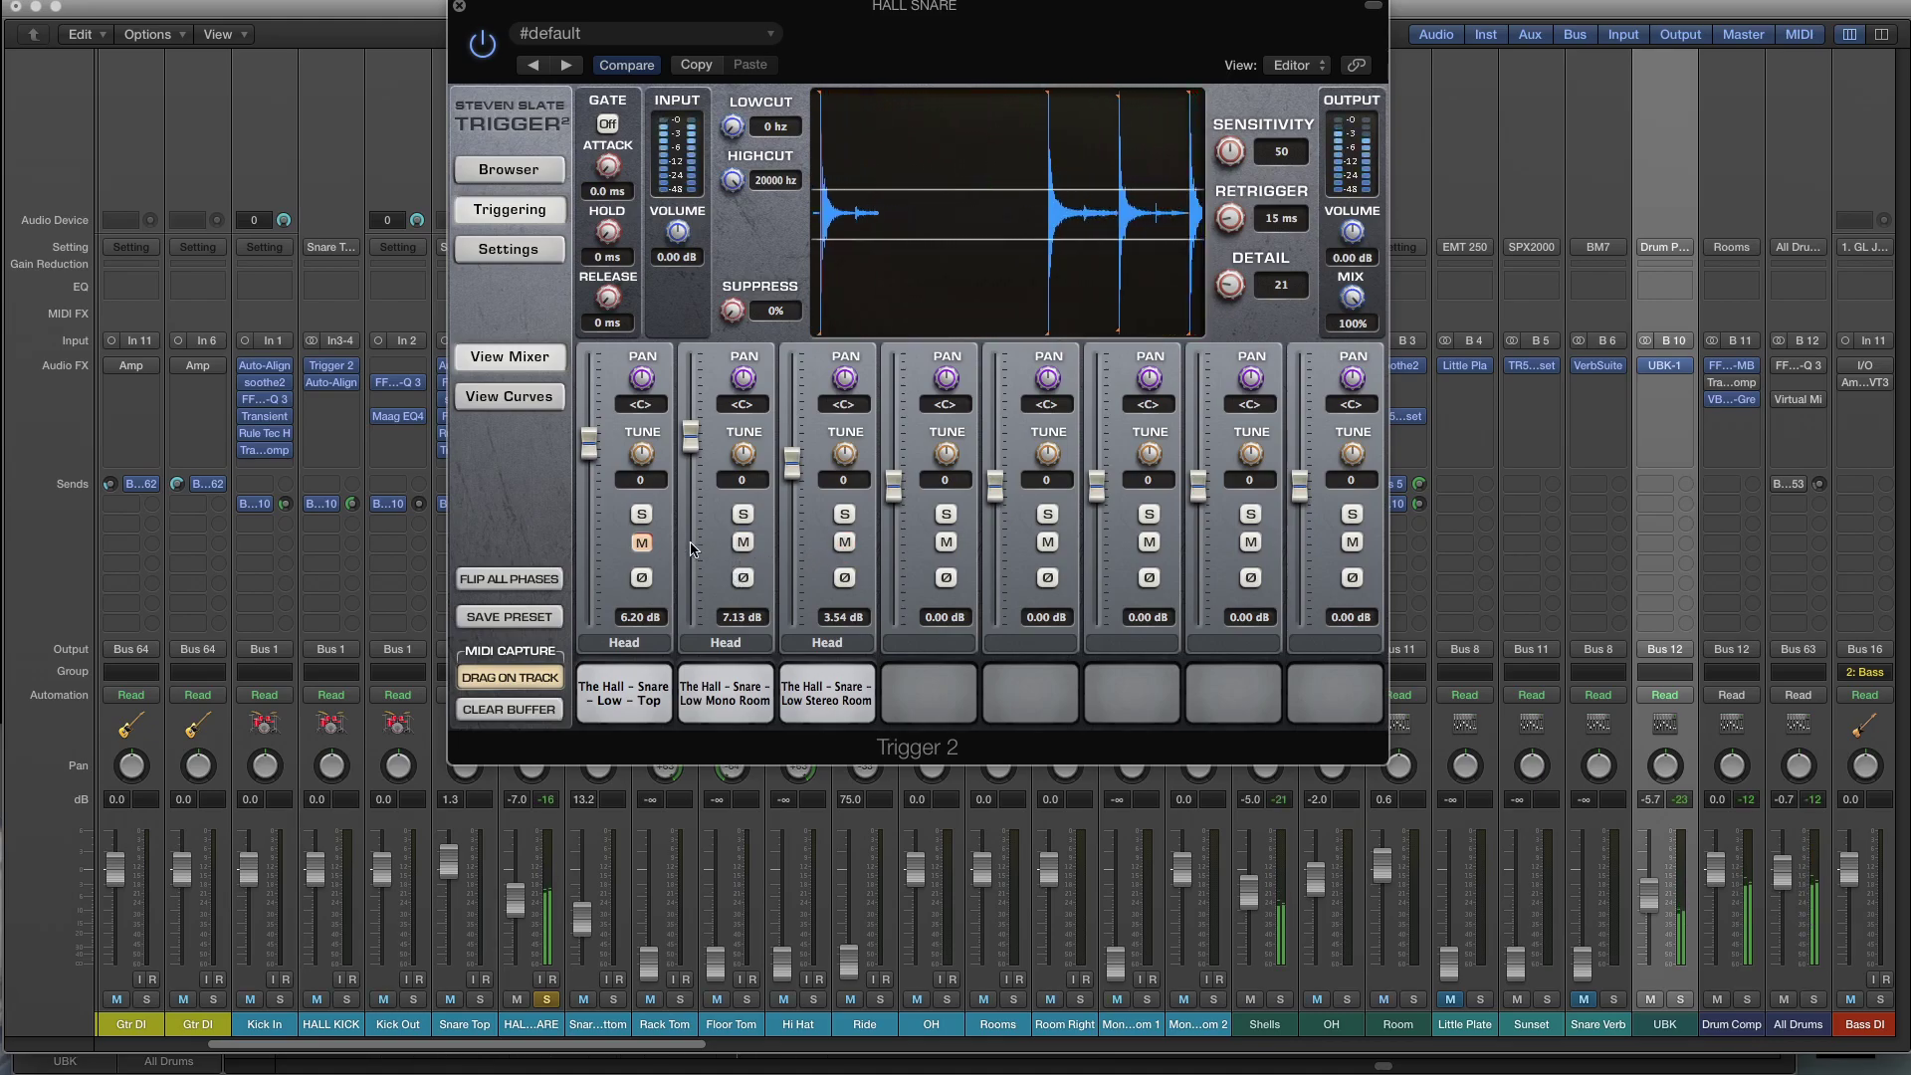
pyautogui.click(642, 541)
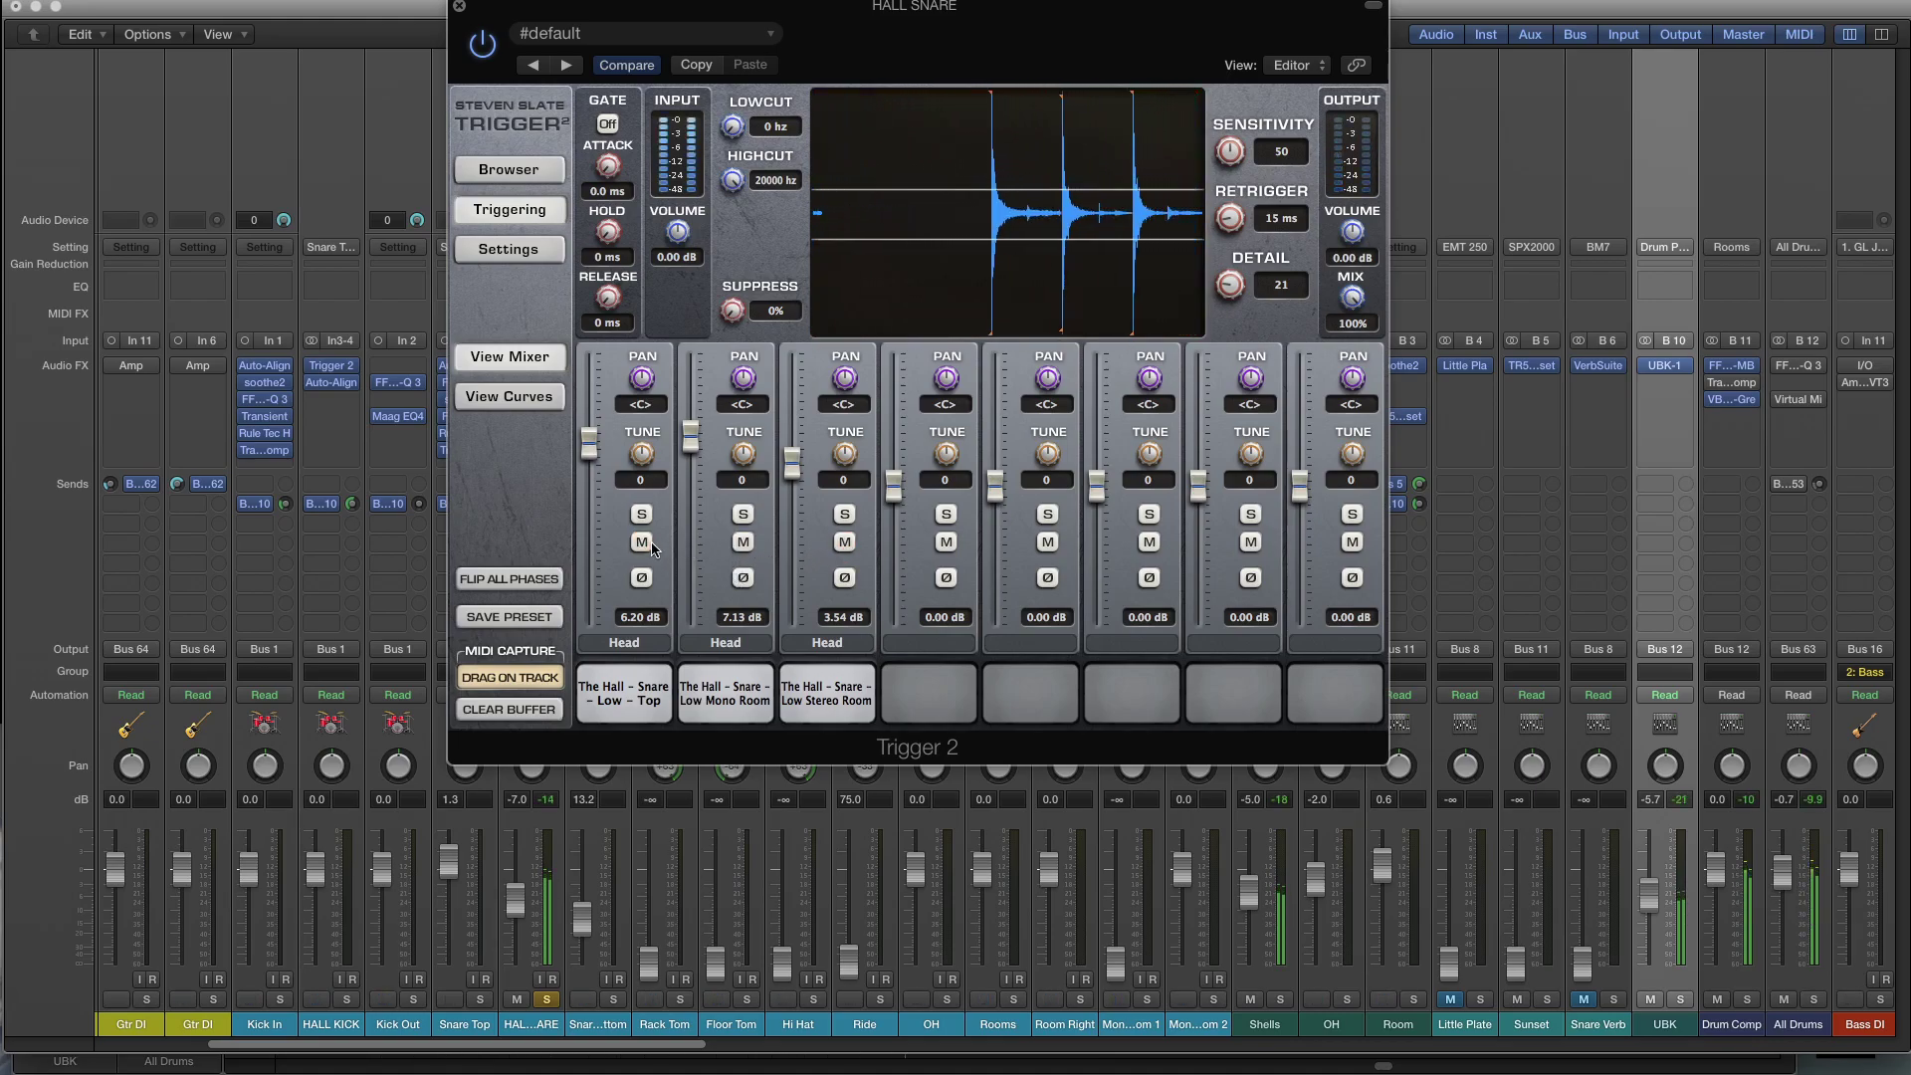
pyautogui.click(508, 169)
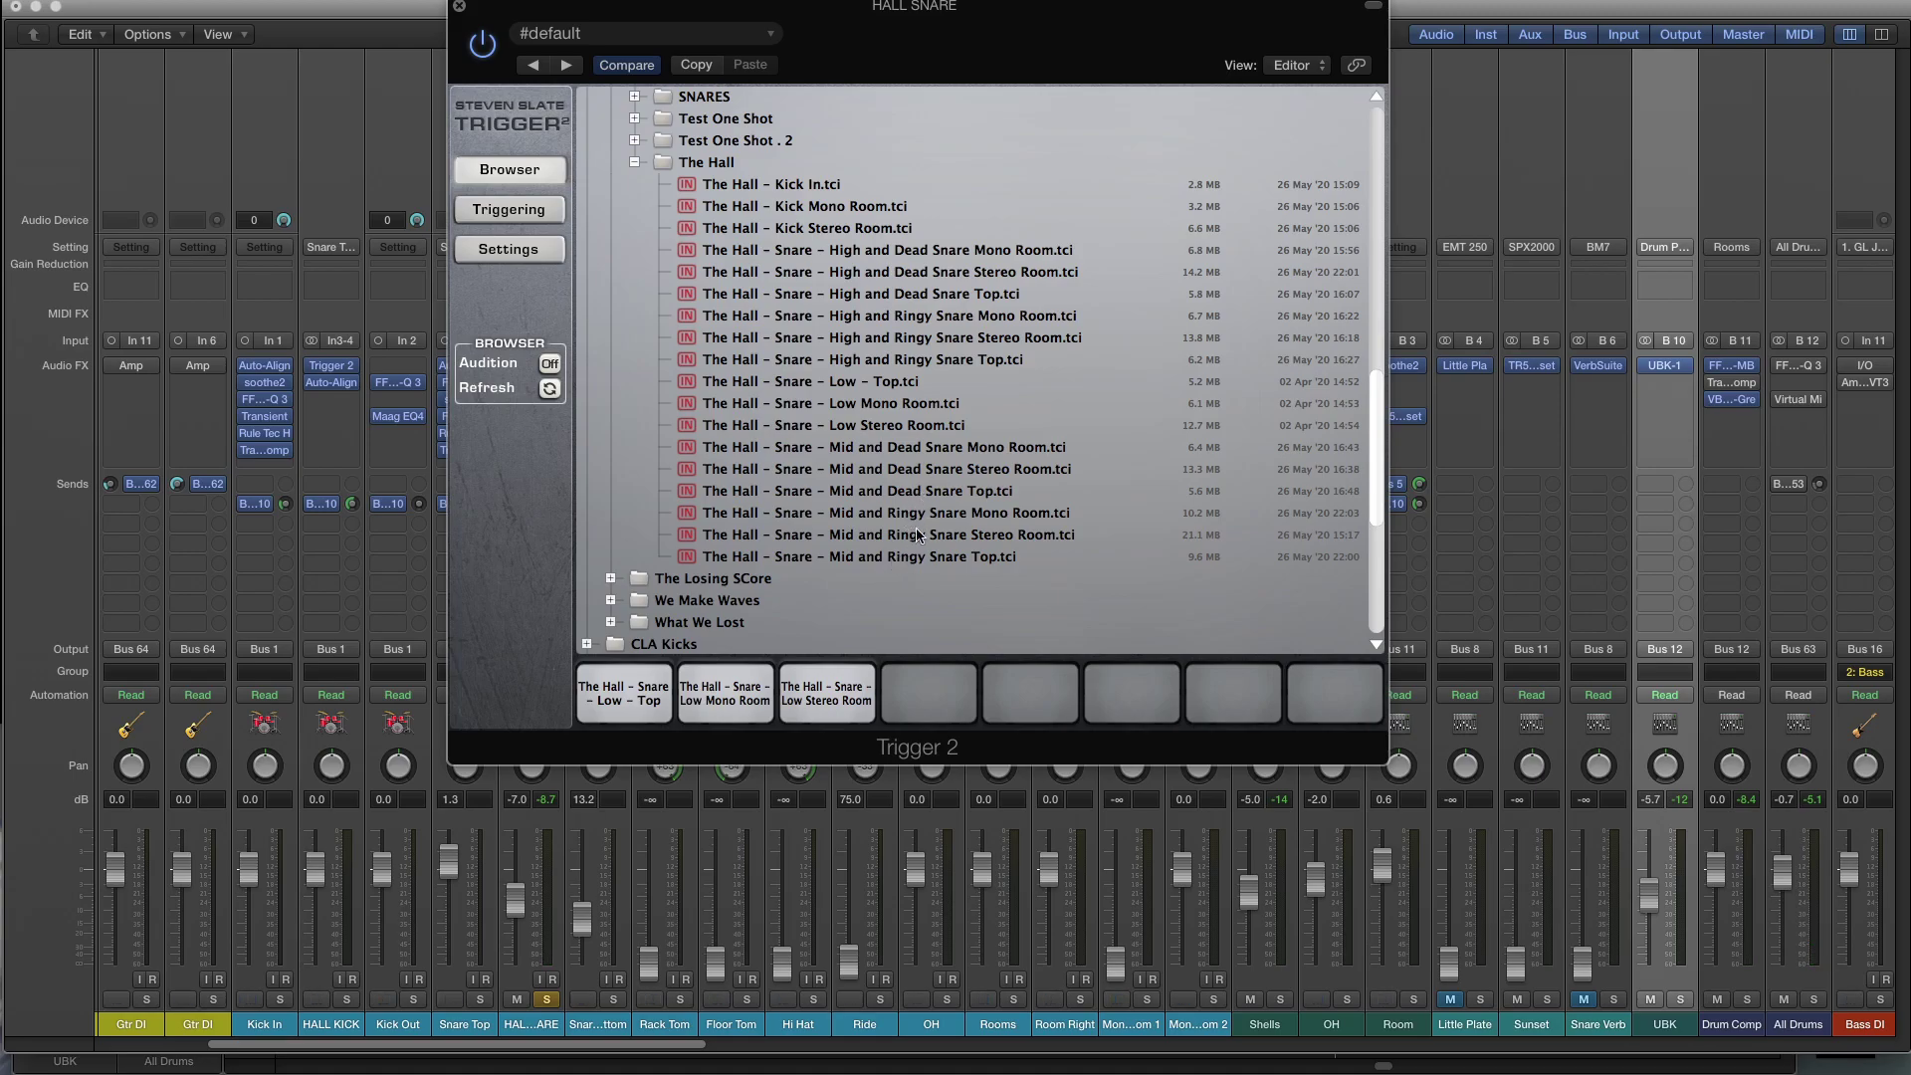
# Try The Hall's Mid and Ringy, then Mid and Dead snare samples on pads 1–3.
pyautogui.moveTo(900, 557); pyautogui.dragTo(657, 690)
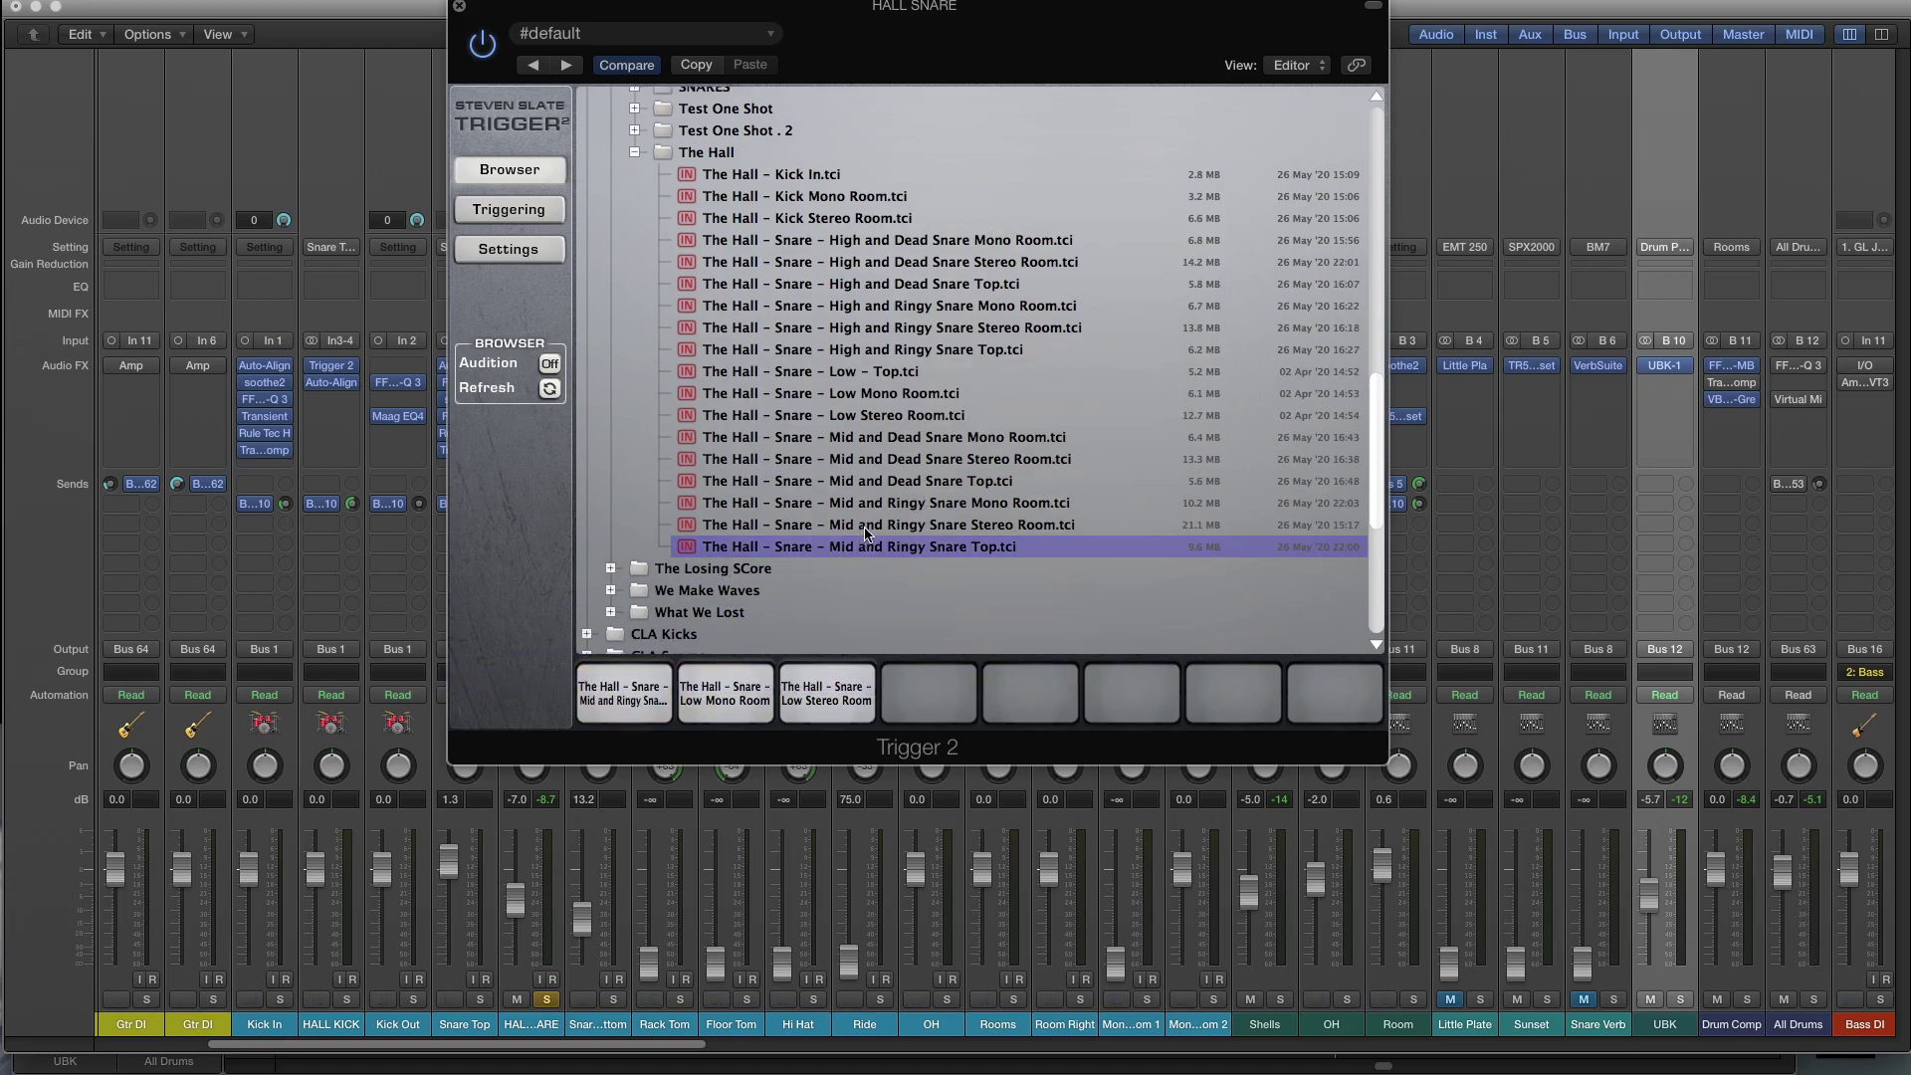
pyautogui.moveTo(889, 504); pyautogui.dragTo(725, 692)
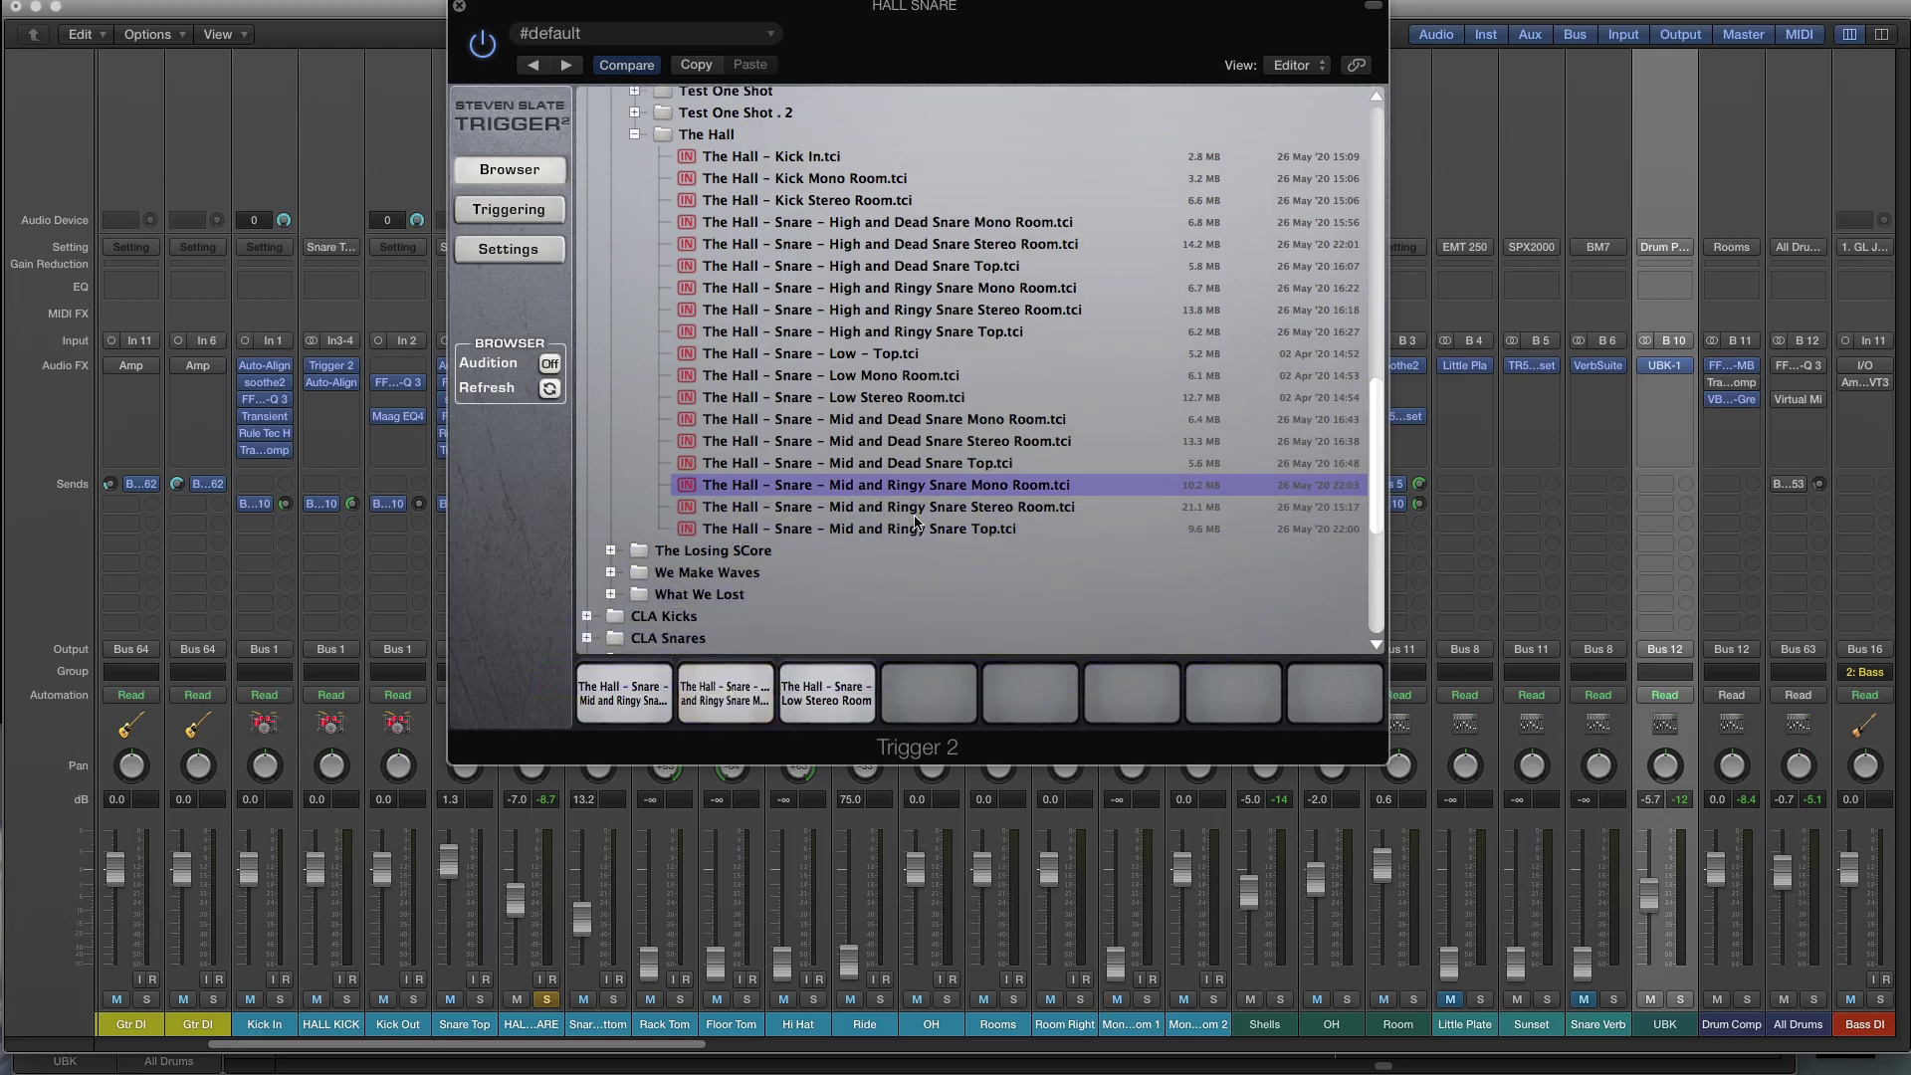
pyautogui.moveTo(914, 508); pyautogui.dragTo(826, 692)
pyautogui.scroll(5, 1021, 558)
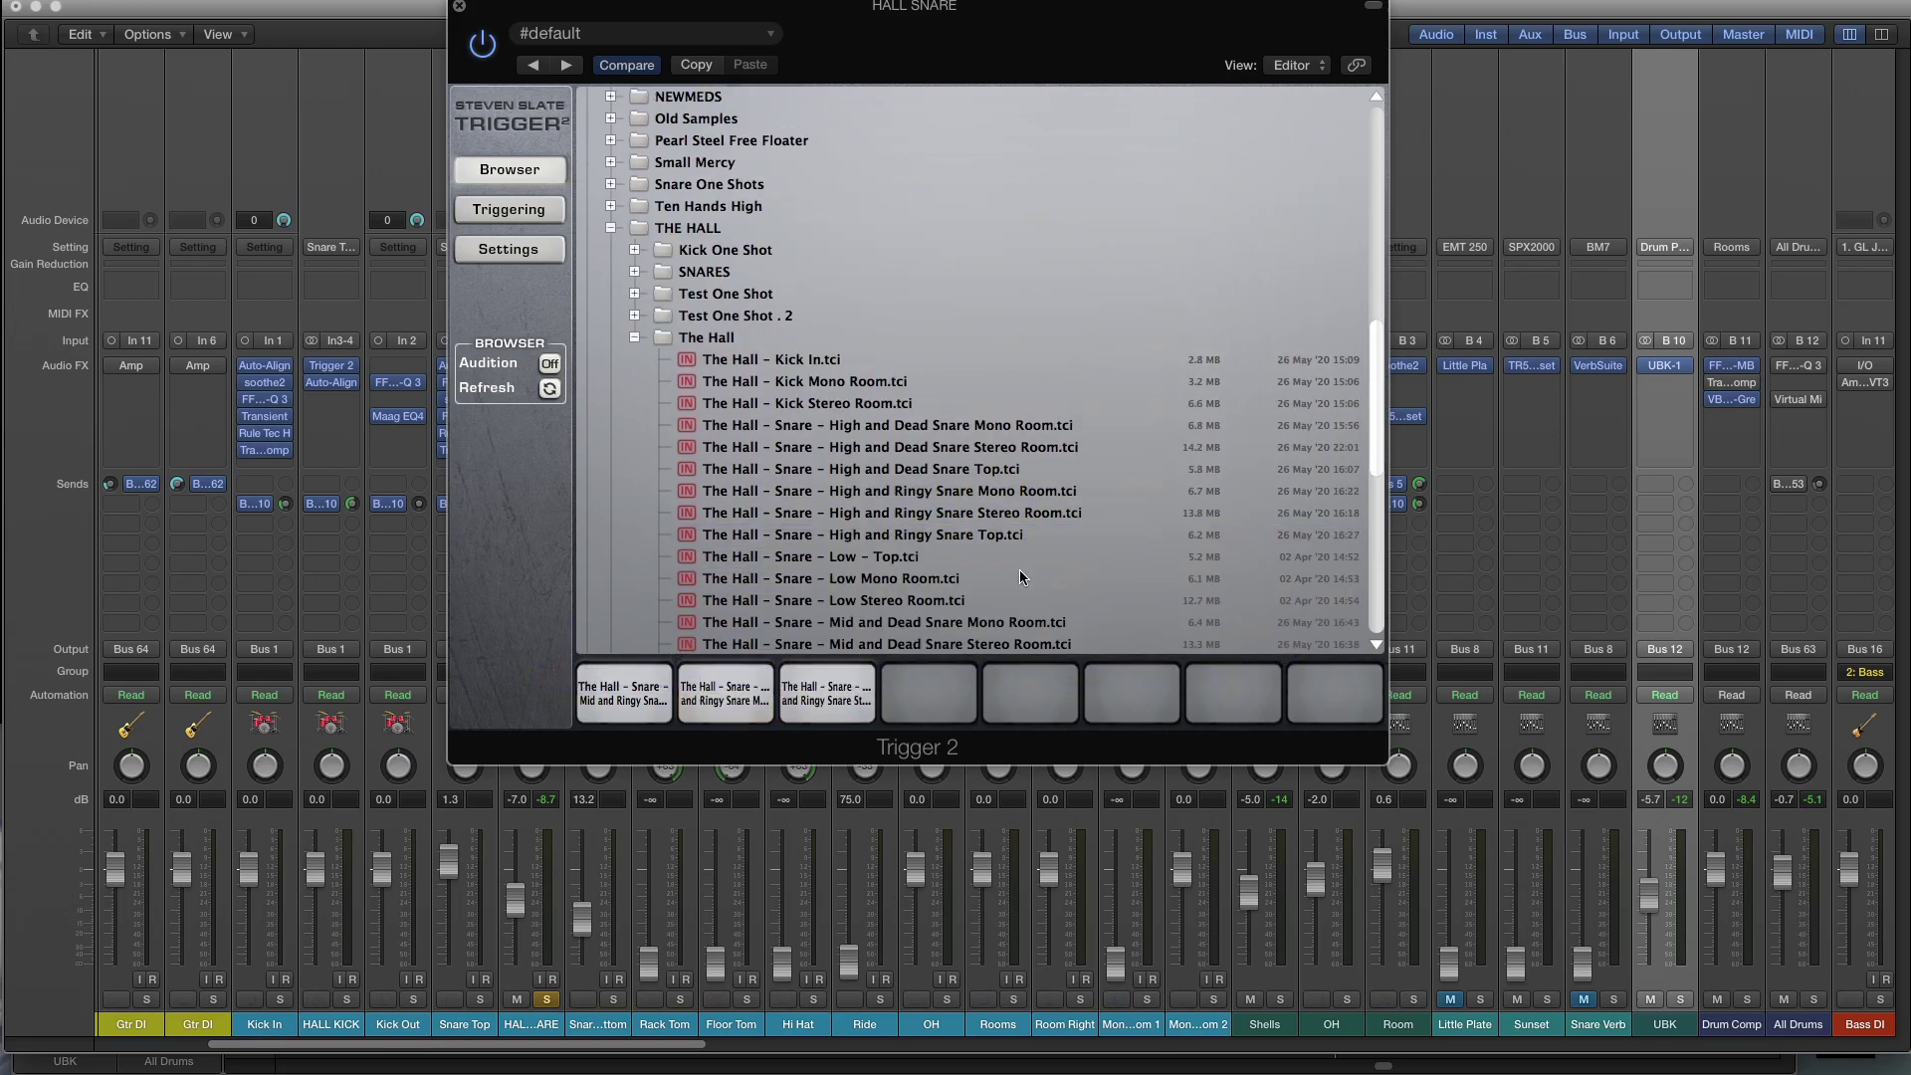
pyautogui.scroll(-4, 1019, 574)
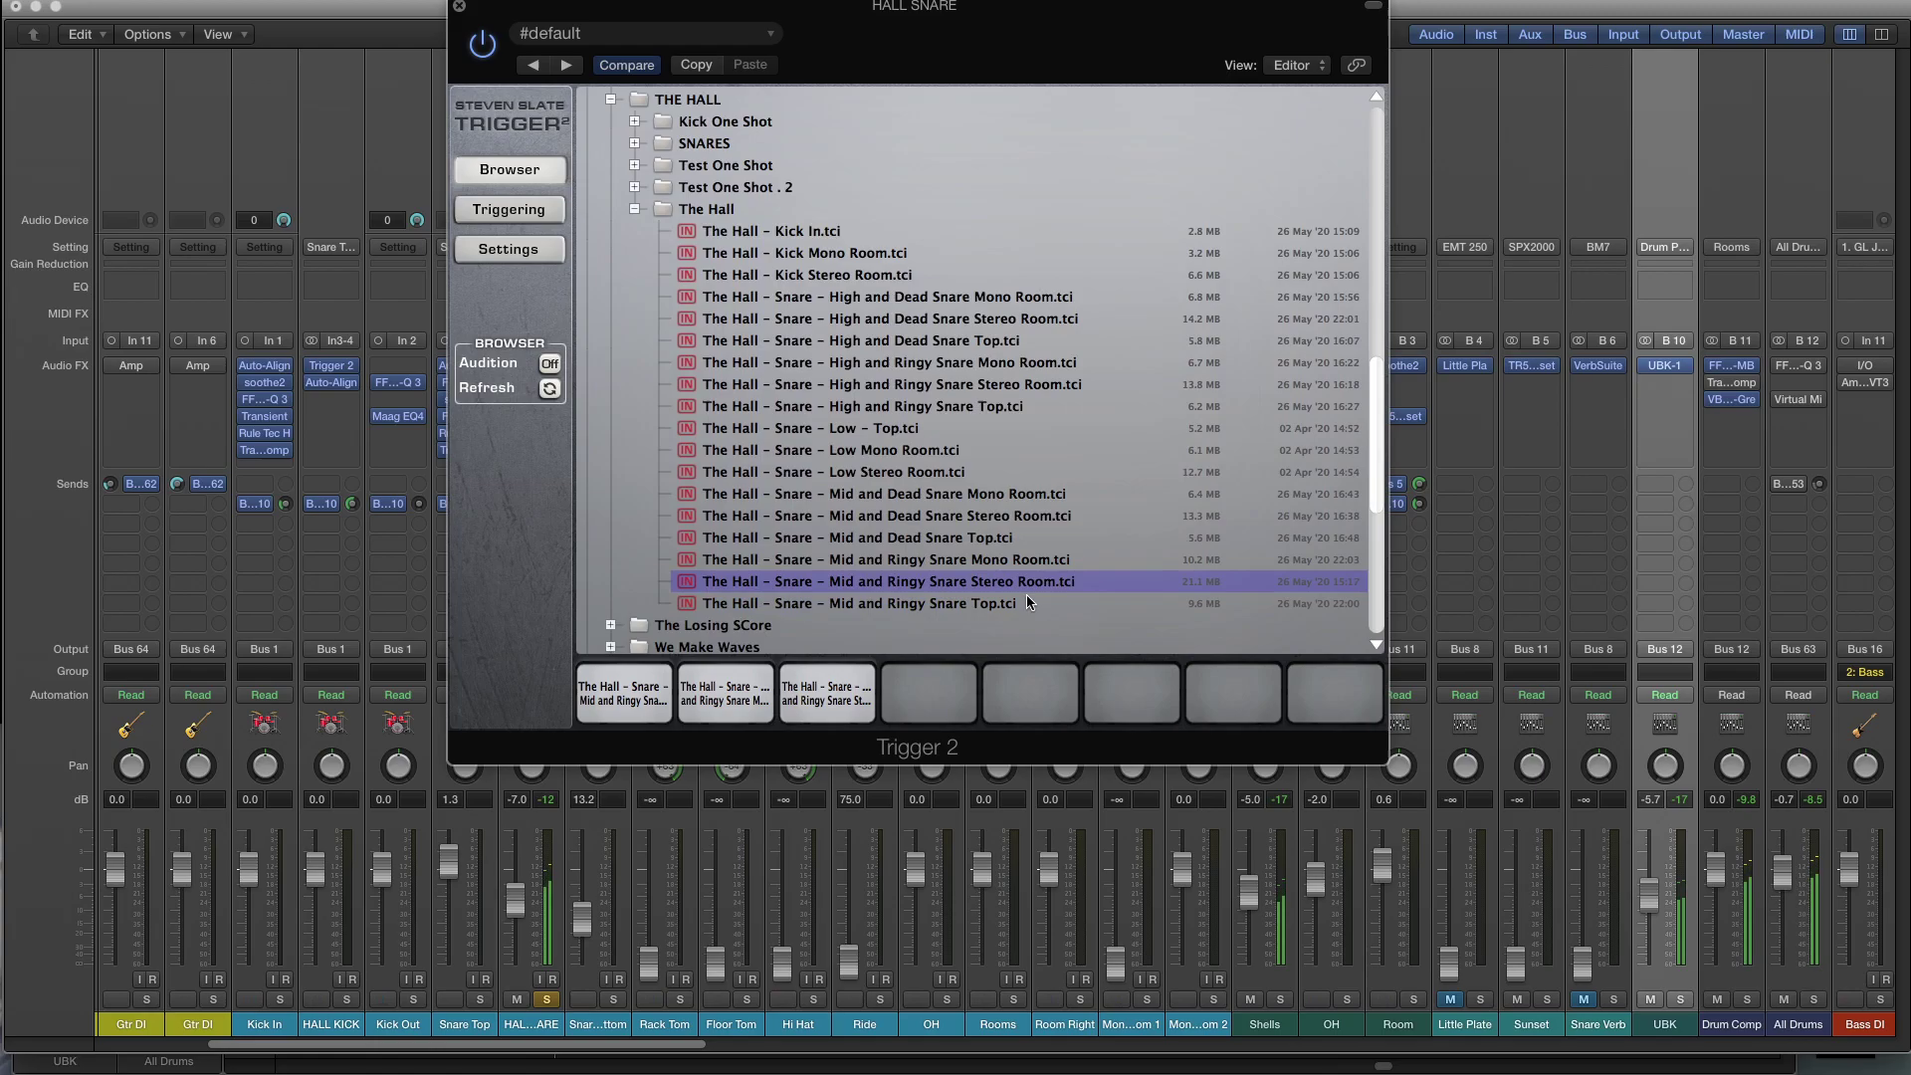
pyautogui.click(881, 541)
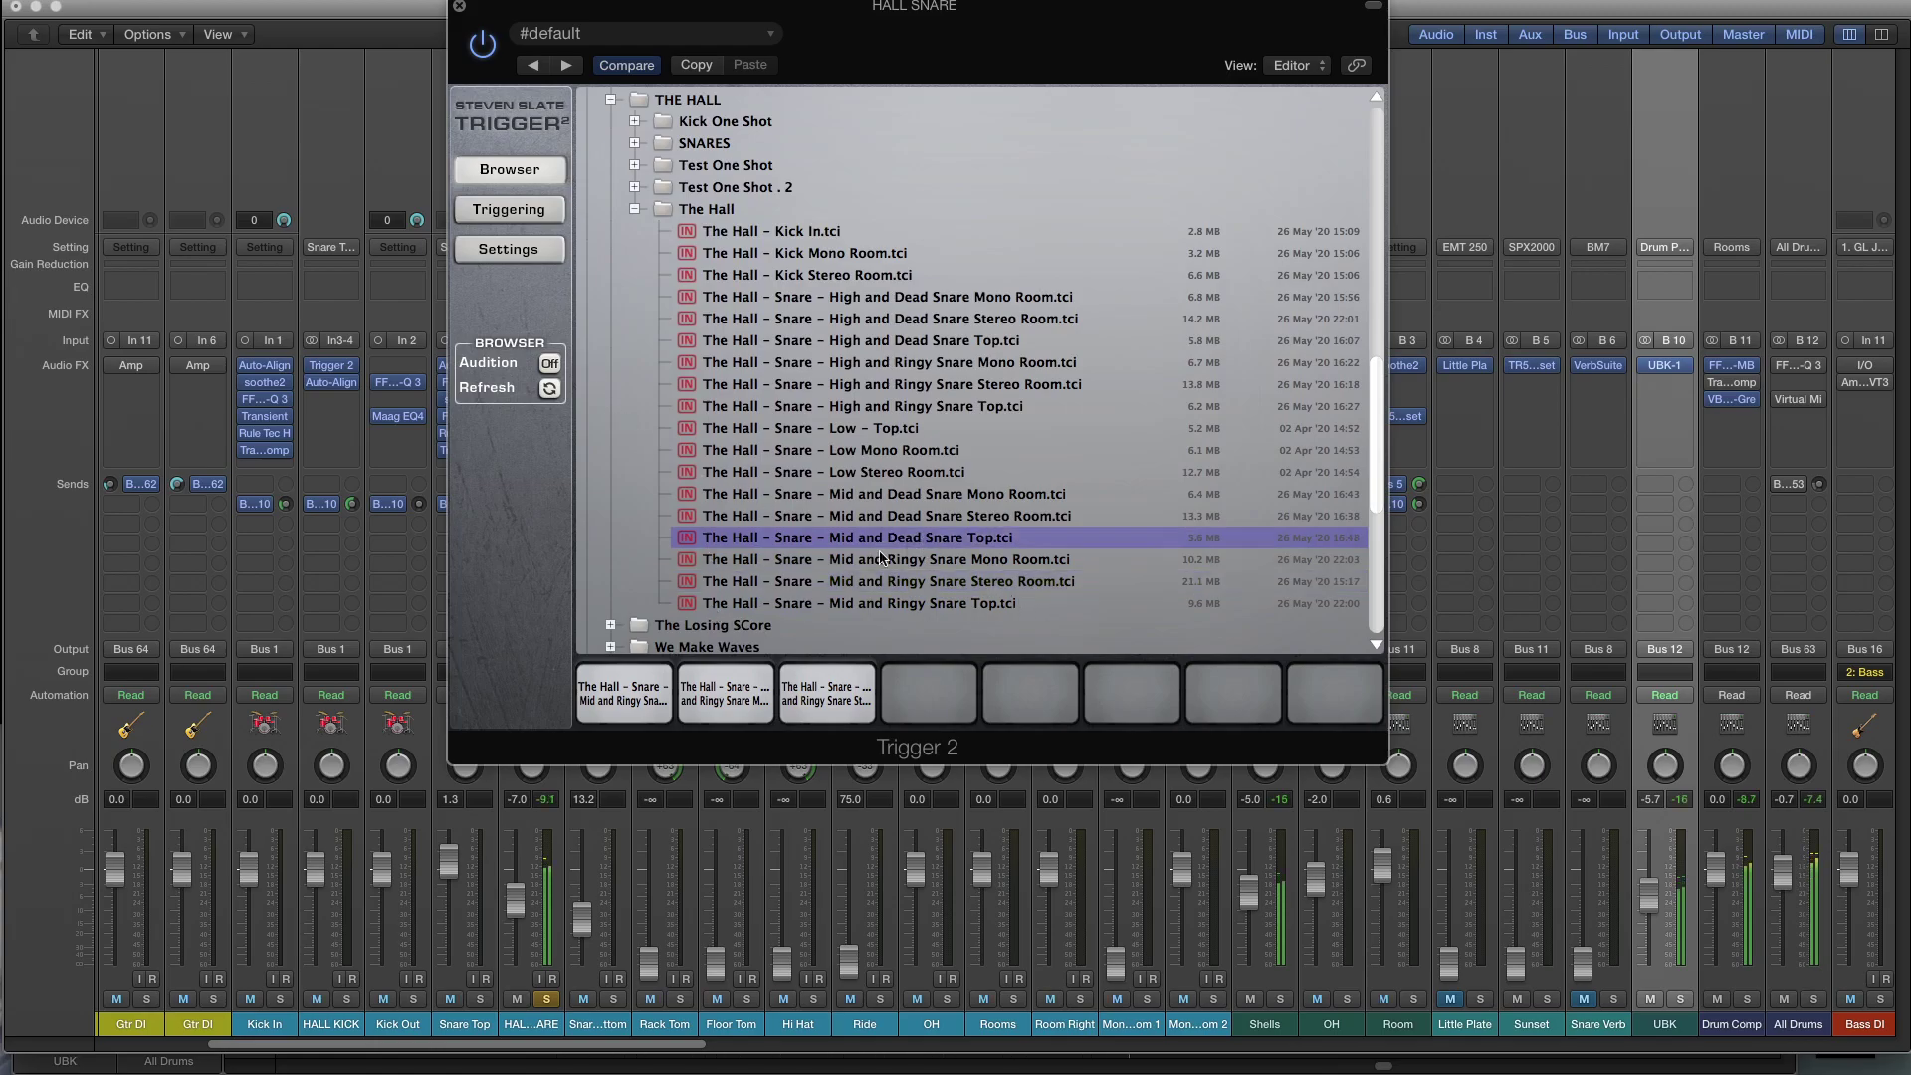
pyautogui.moveTo(881, 555); pyautogui.dragTo(625, 694)
pyautogui.moveTo(963, 482); pyautogui.dragTo(751, 677)
pyautogui.moveTo(880, 448); pyautogui.dragTo(844, 687)
pyautogui.scroll(4, 1025, 618)
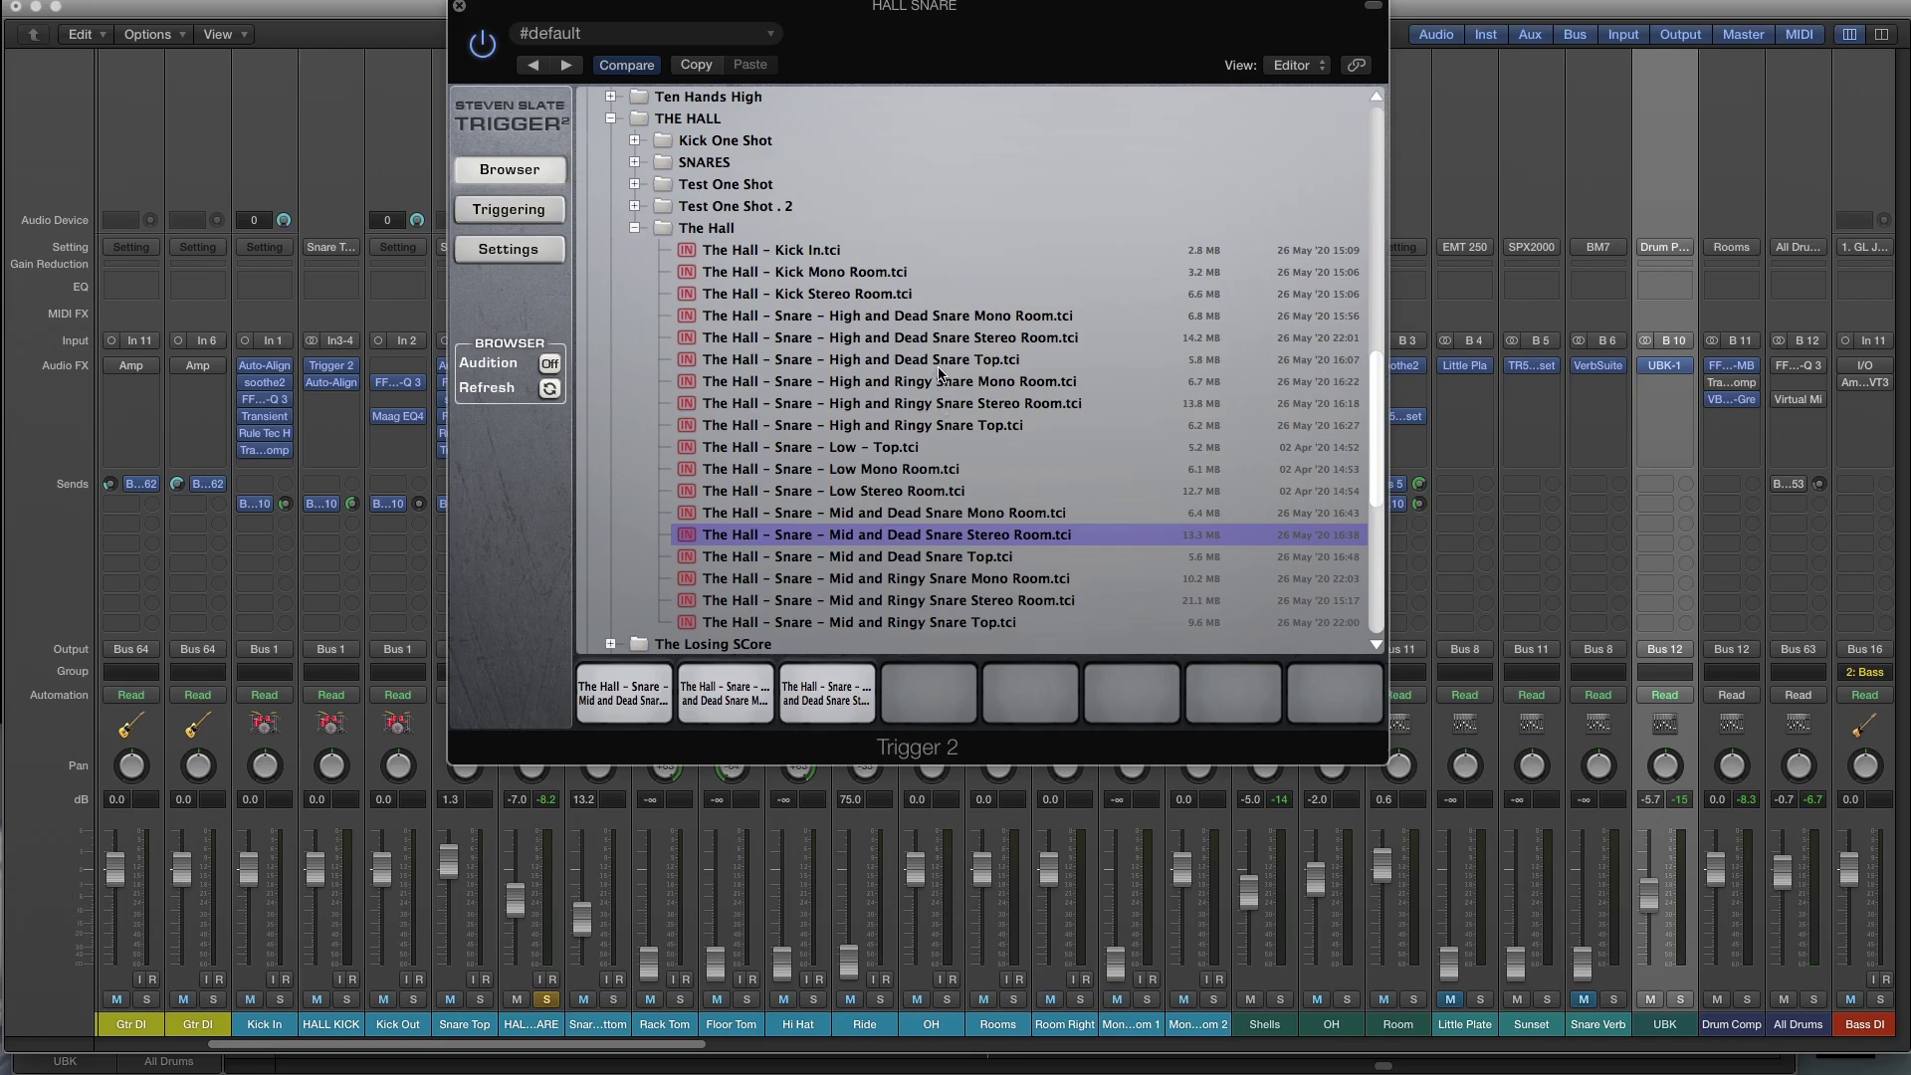
# Load High and Dead Snare Top, Mono Room and Stereo Room onto pads 1–3.
pyautogui.moveTo(940, 364); pyautogui.dragTo(645, 687)
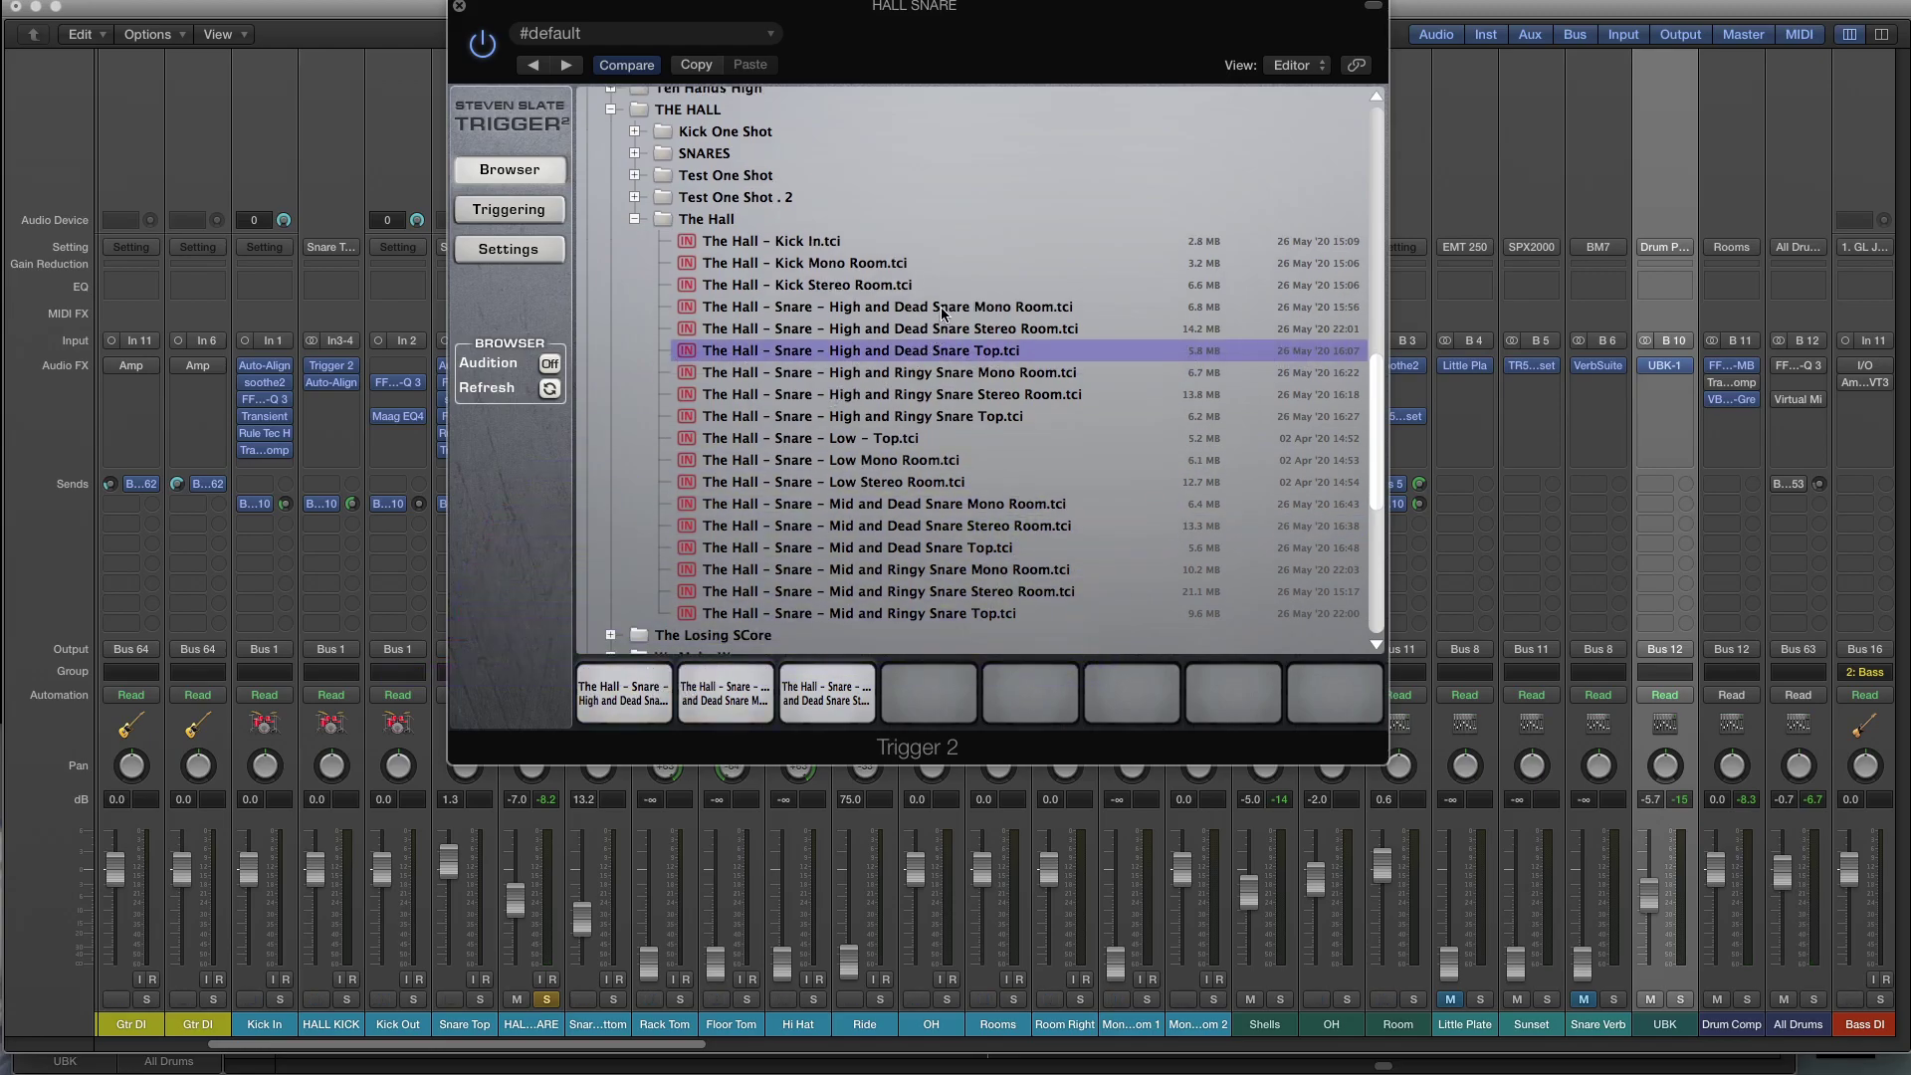
pyautogui.moveTo(946, 307); pyautogui.dragTo(726, 694)
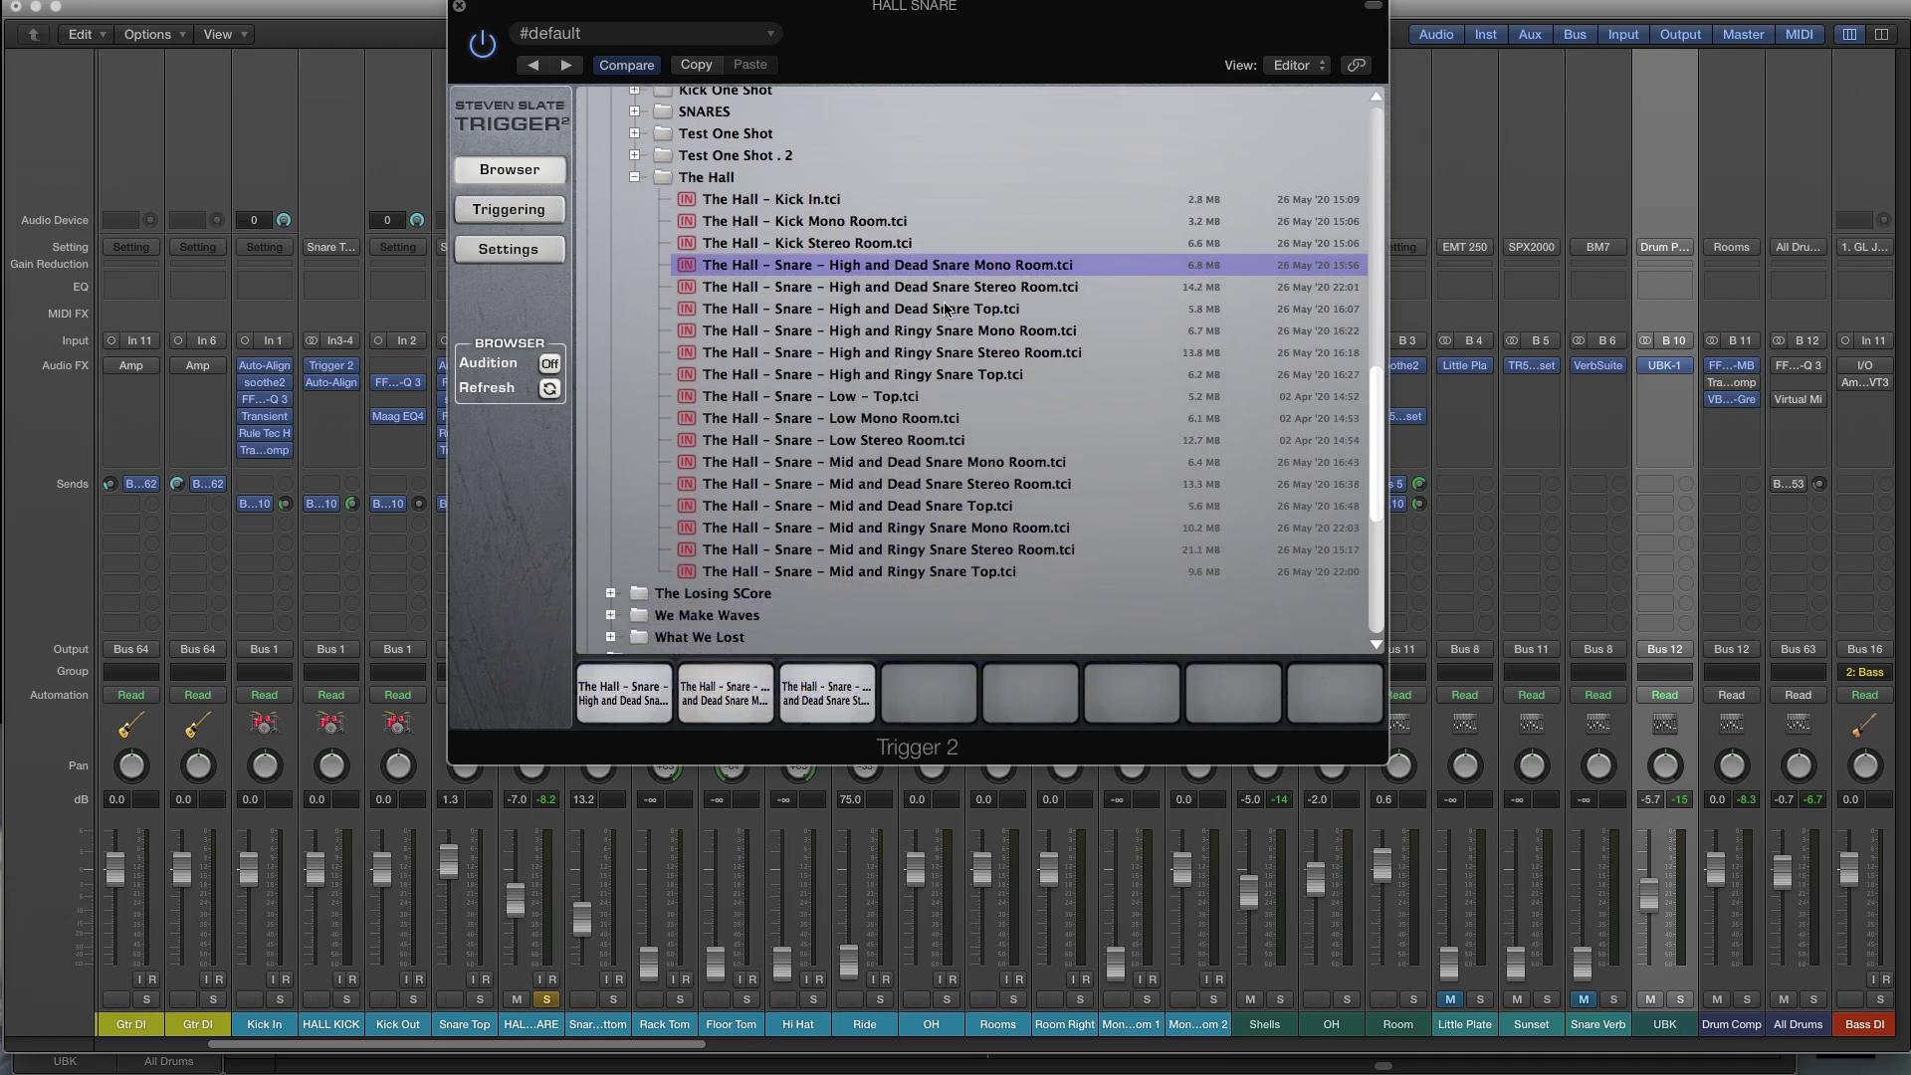
pyautogui.moveTo(944, 289); pyautogui.dragTo(822, 669)
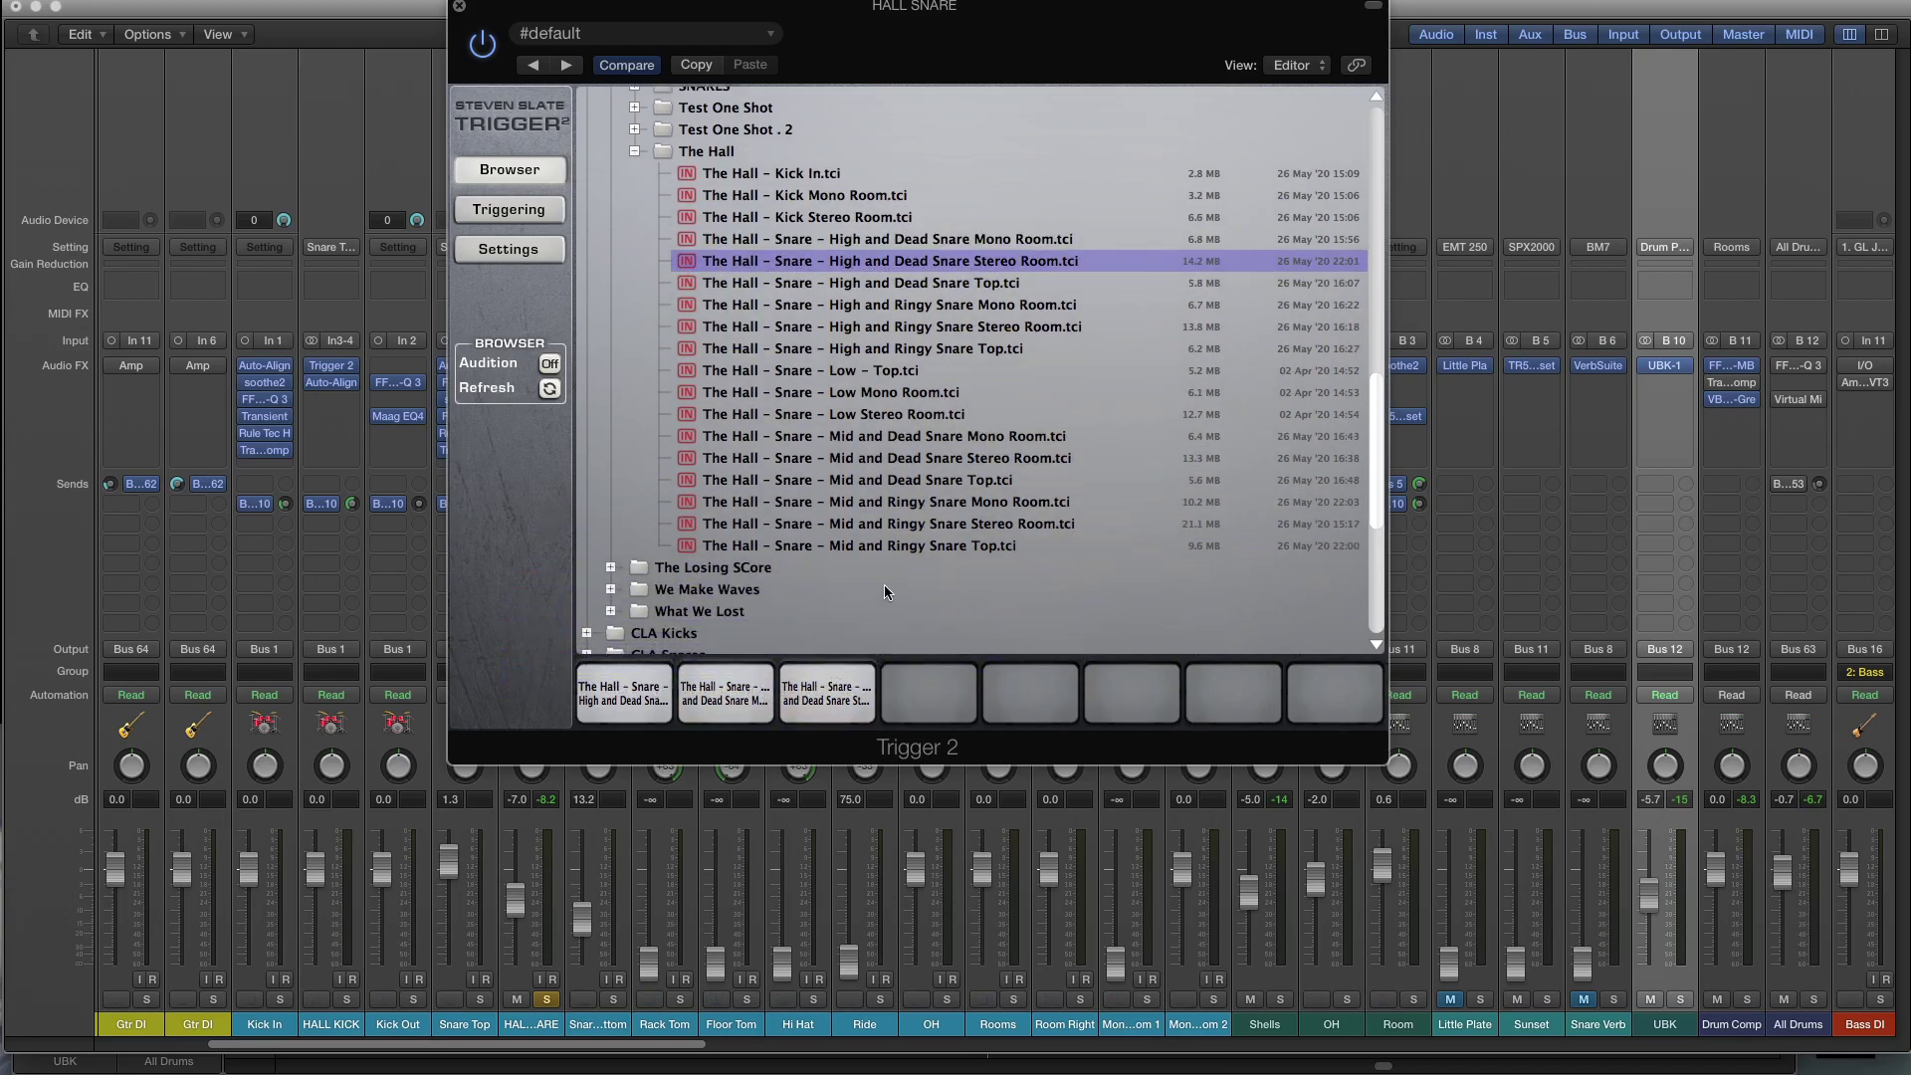
# Replace them with High and Ringy Snare Top, Mono Room and Stereo Room samples.
pyautogui.click(920, 348)
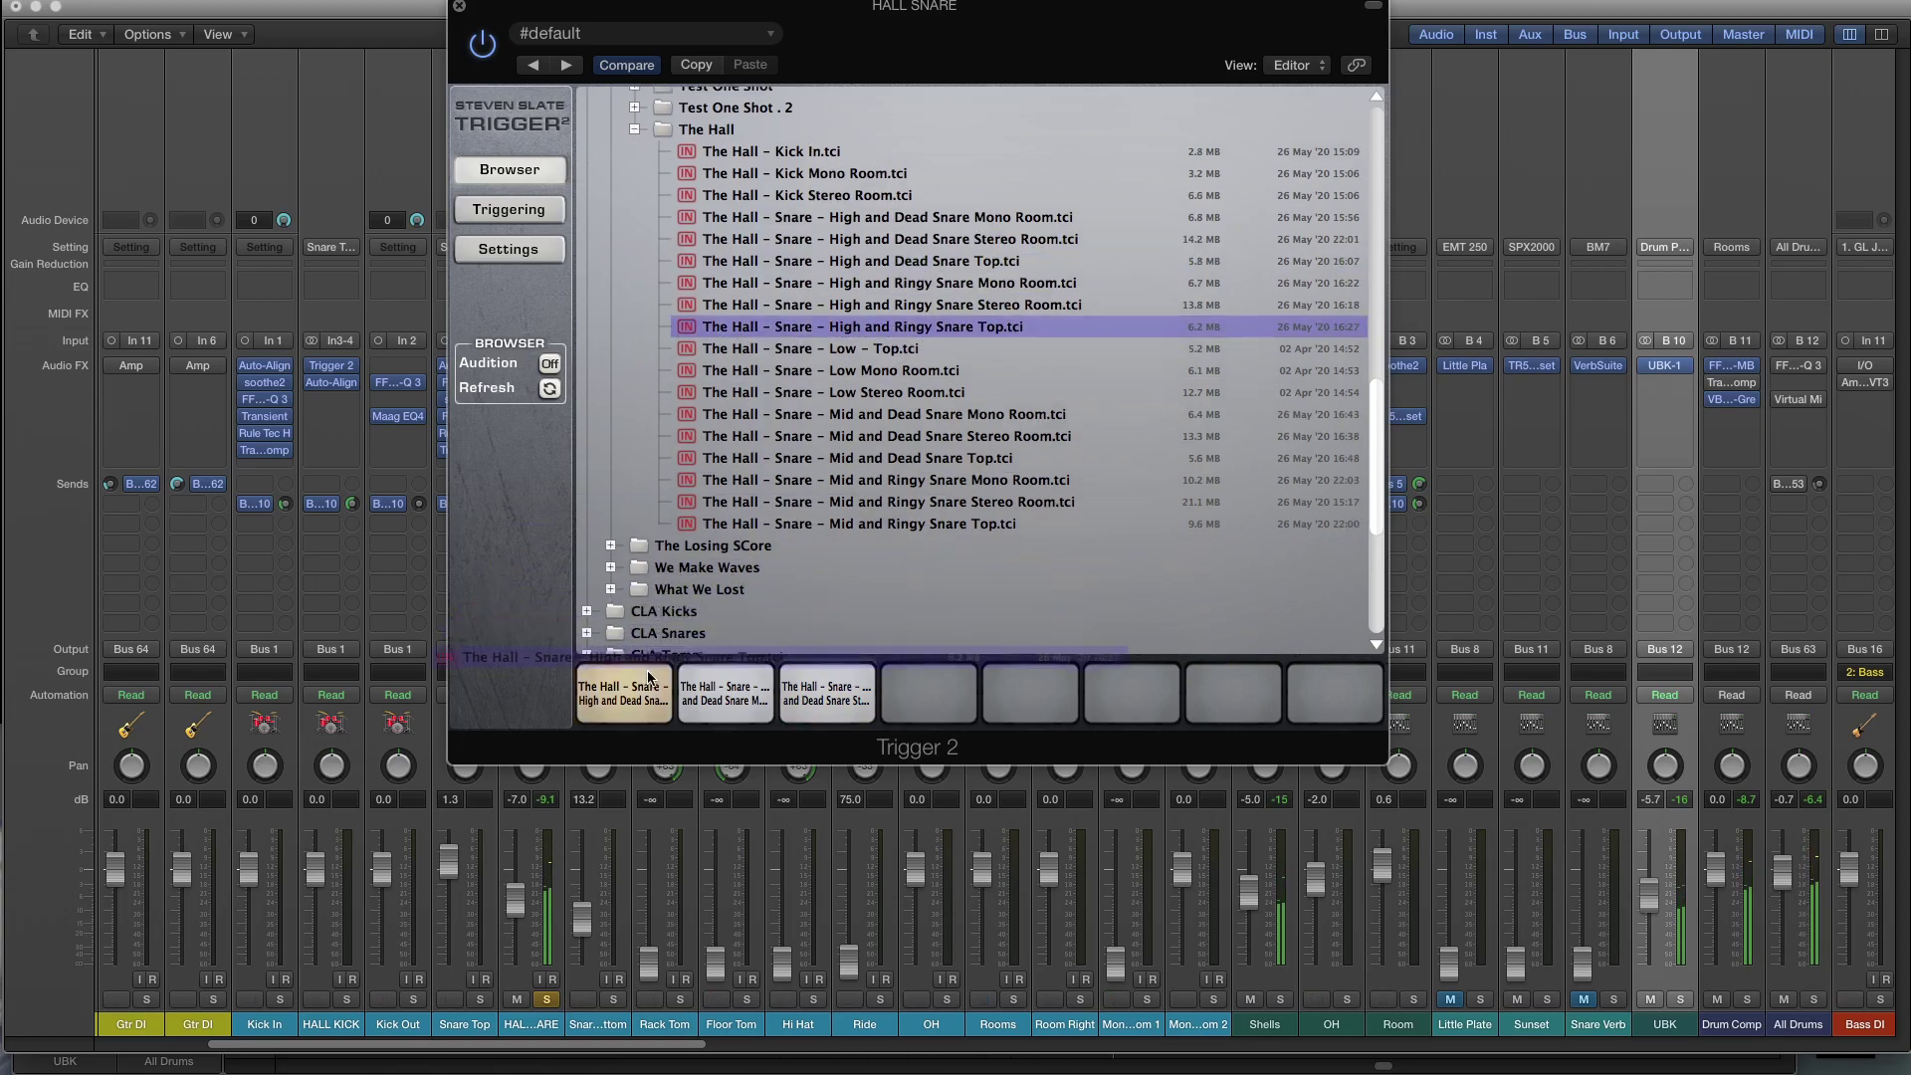
pyautogui.scroll(-1, 871, 398)
pyautogui.click(972, 287)
pyautogui.scroll(-1, 973, 298)
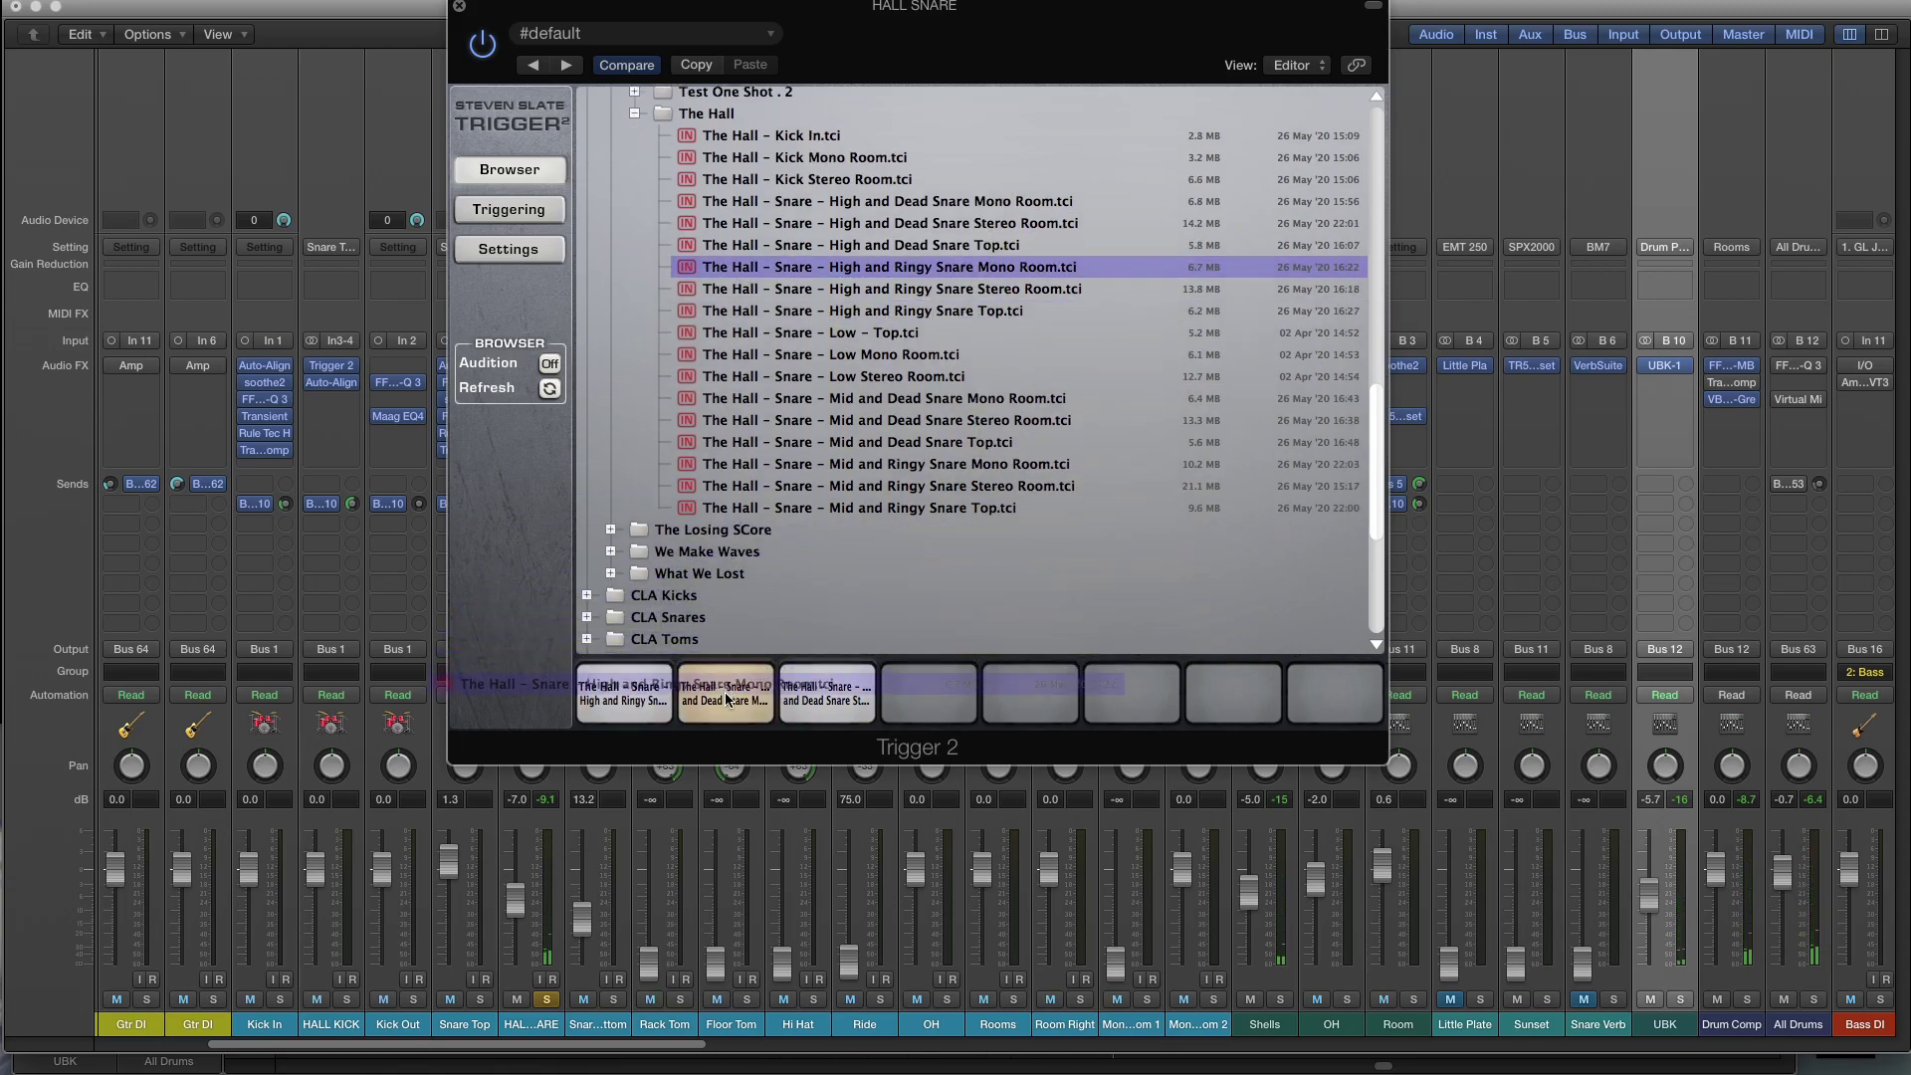
pyautogui.moveTo(955, 289); pyautogui.dragTo(824, 685)
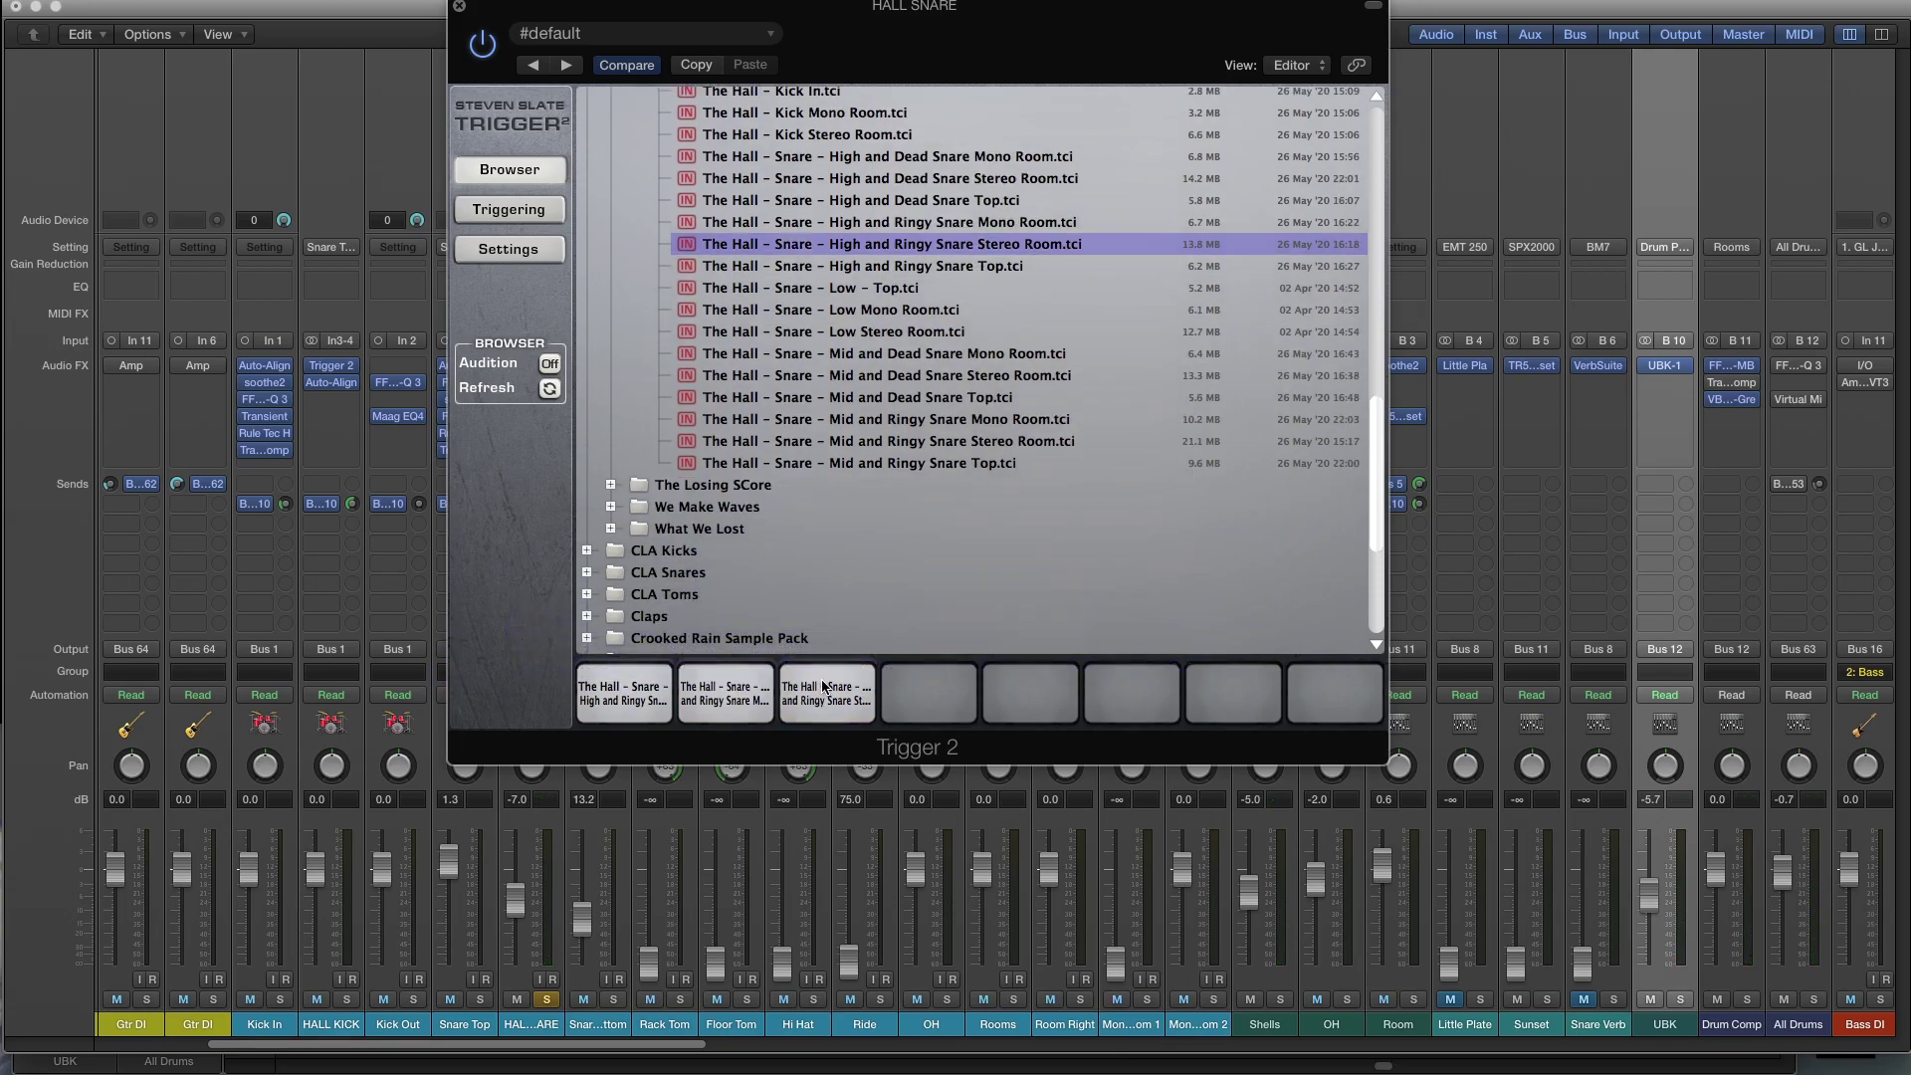
# In the Triggering view, balance the snare pad levels to 6.20, 0.64 and 7.35 dB.
pyautogui.click(520, 212)
pyautogui.moveTo(690, 436); pyautogui.dragTo(690, 535)
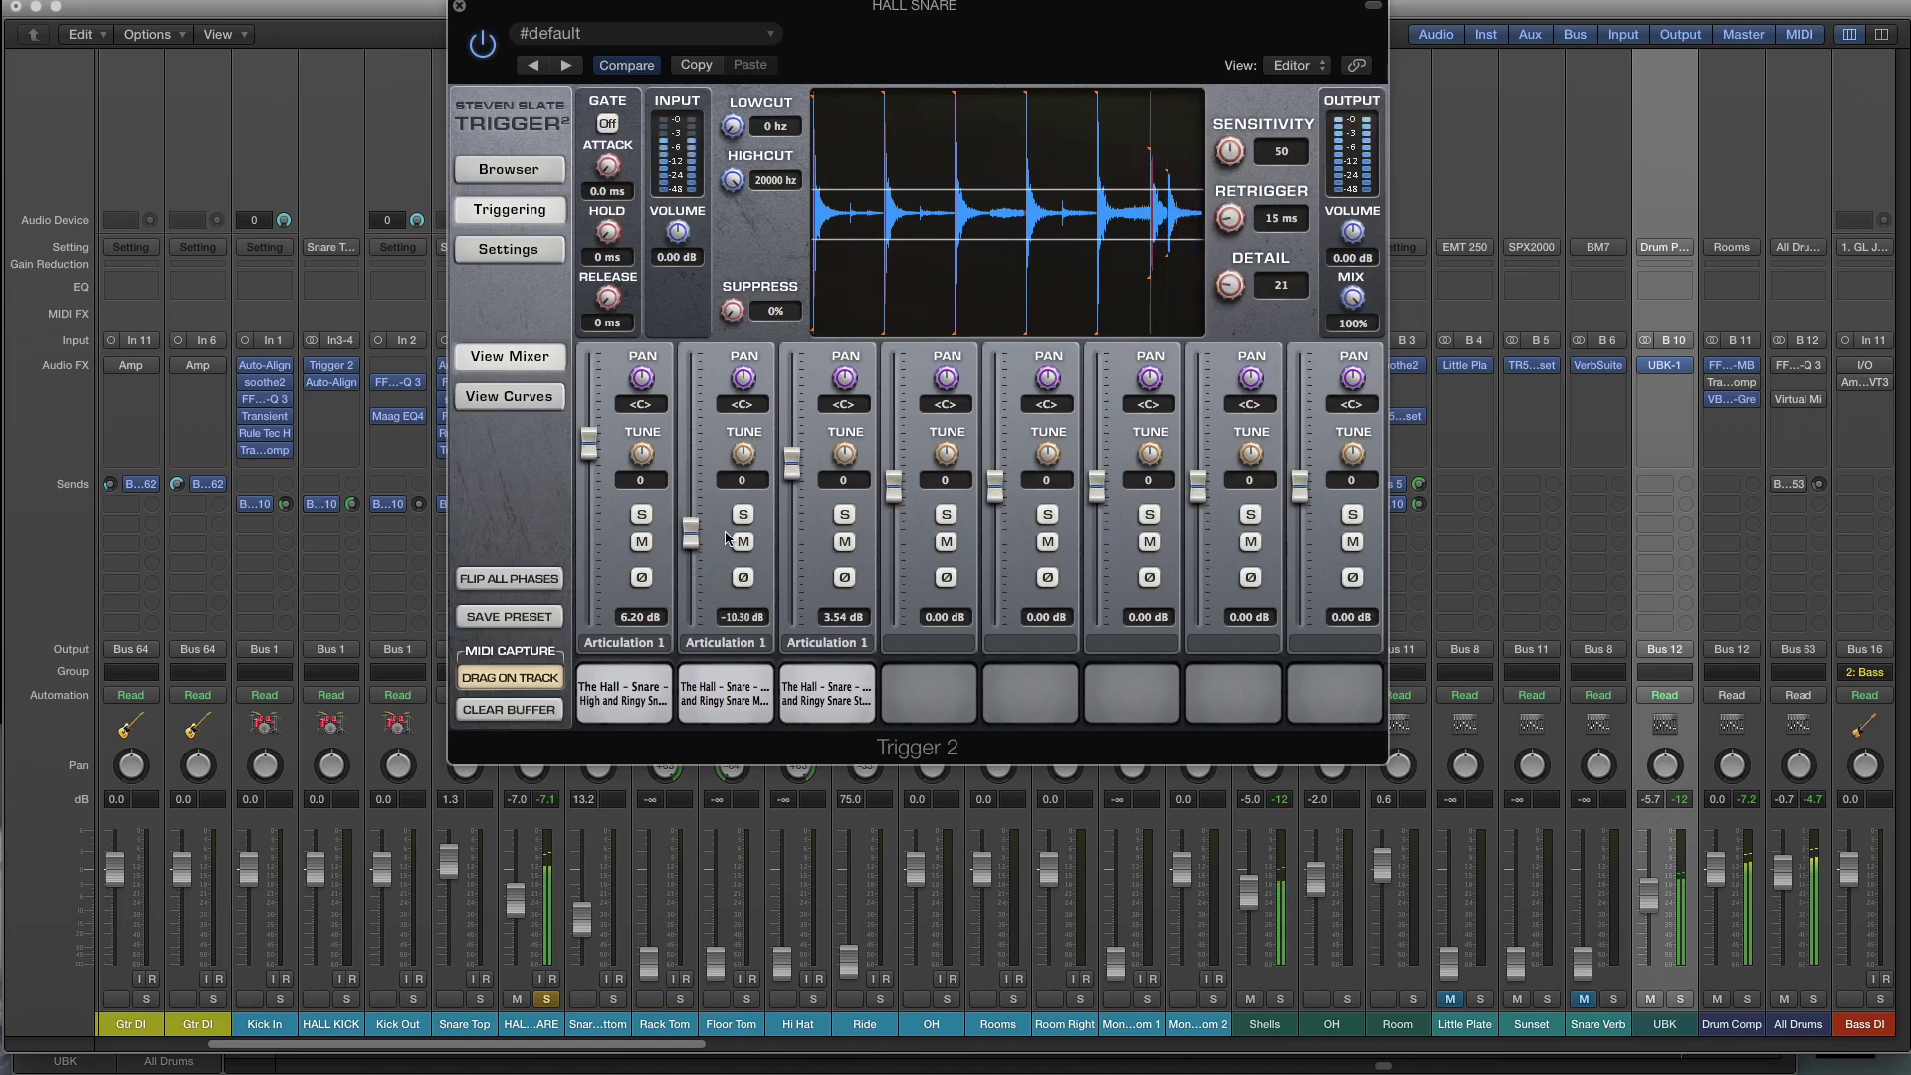
pyautogui.moveTo(802, 476)
pyautogui.mouseDown()
pyautogui.moveTo(793, 438)
pyautogui.moveTo(794, 590)
pyautogui.moveTo(812, 460)
pyautogui.mouseUp()
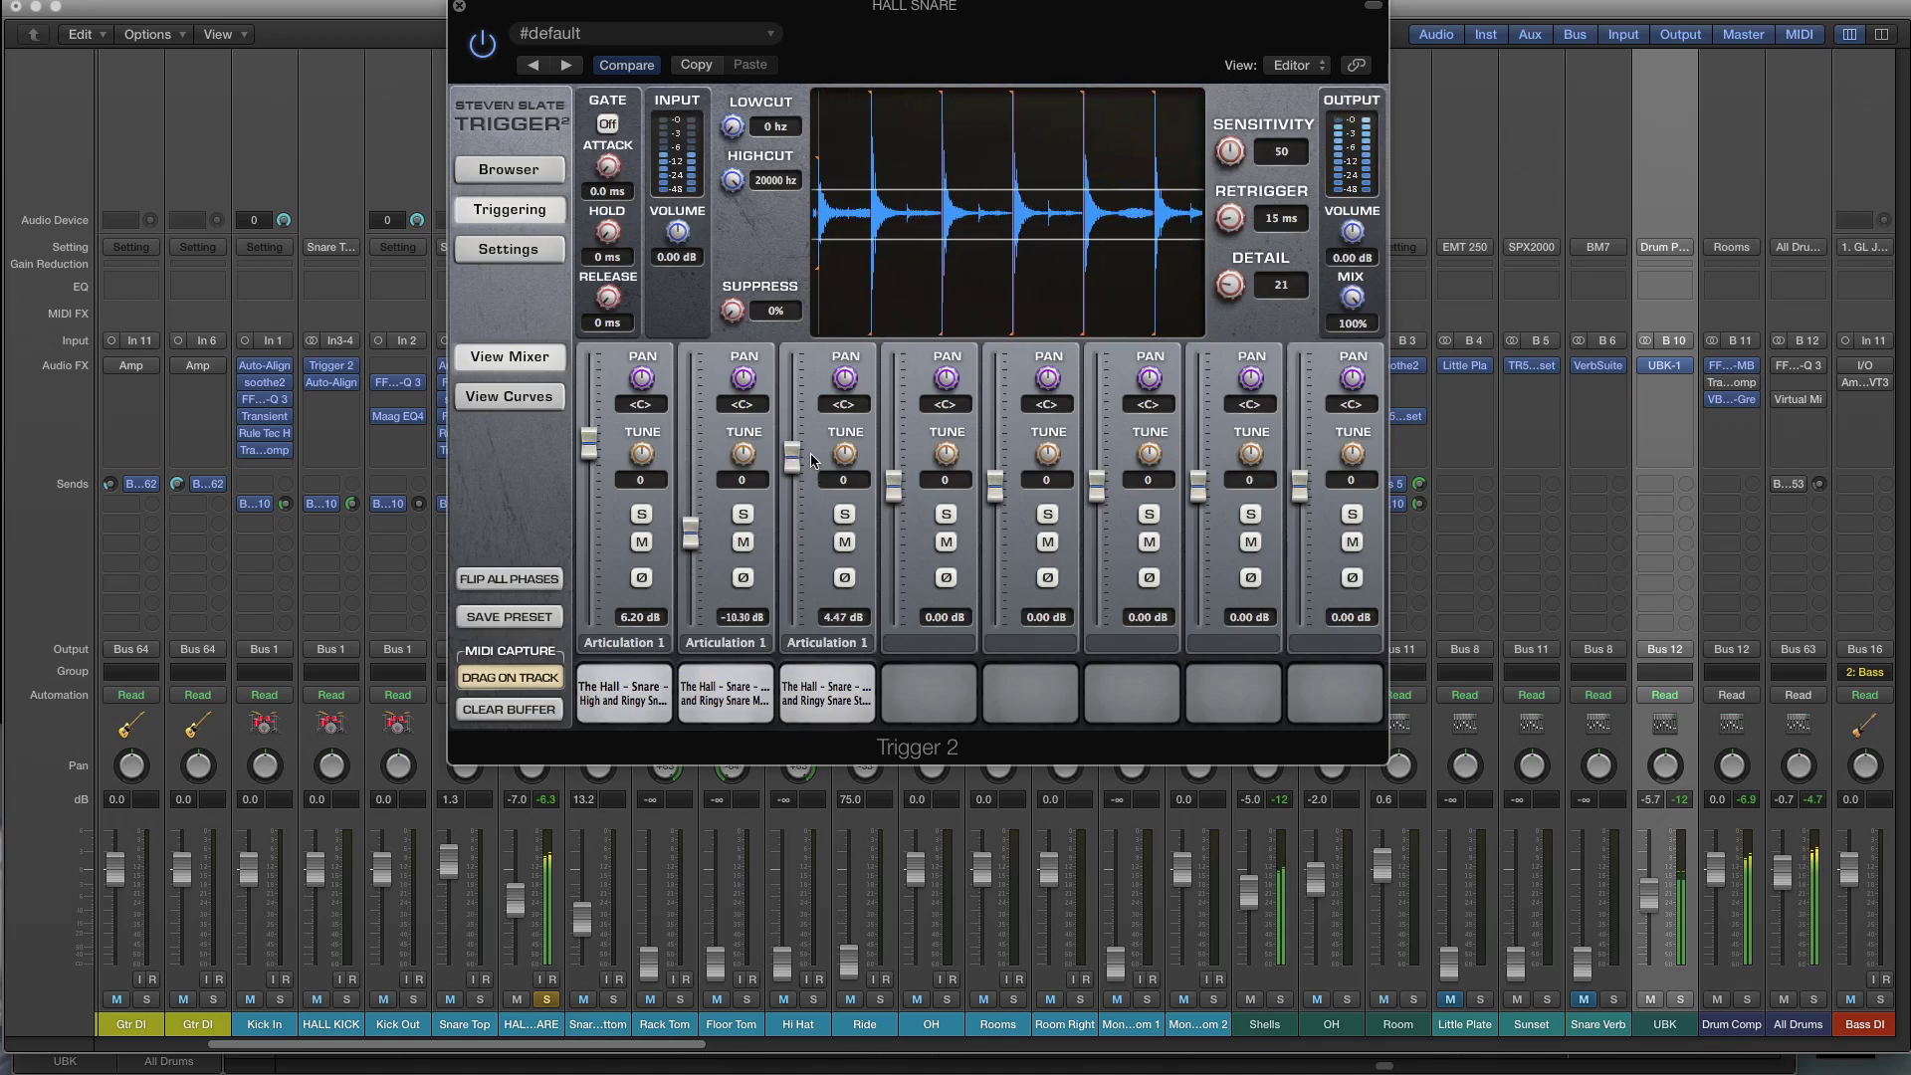
pyautogui.moveTo(690, 535)
pyautogui.mouseDown()
pyautogui.moveTo(690, 448)
pyautogui.moveTo(702, 523)
pyautogui.mouseUp()
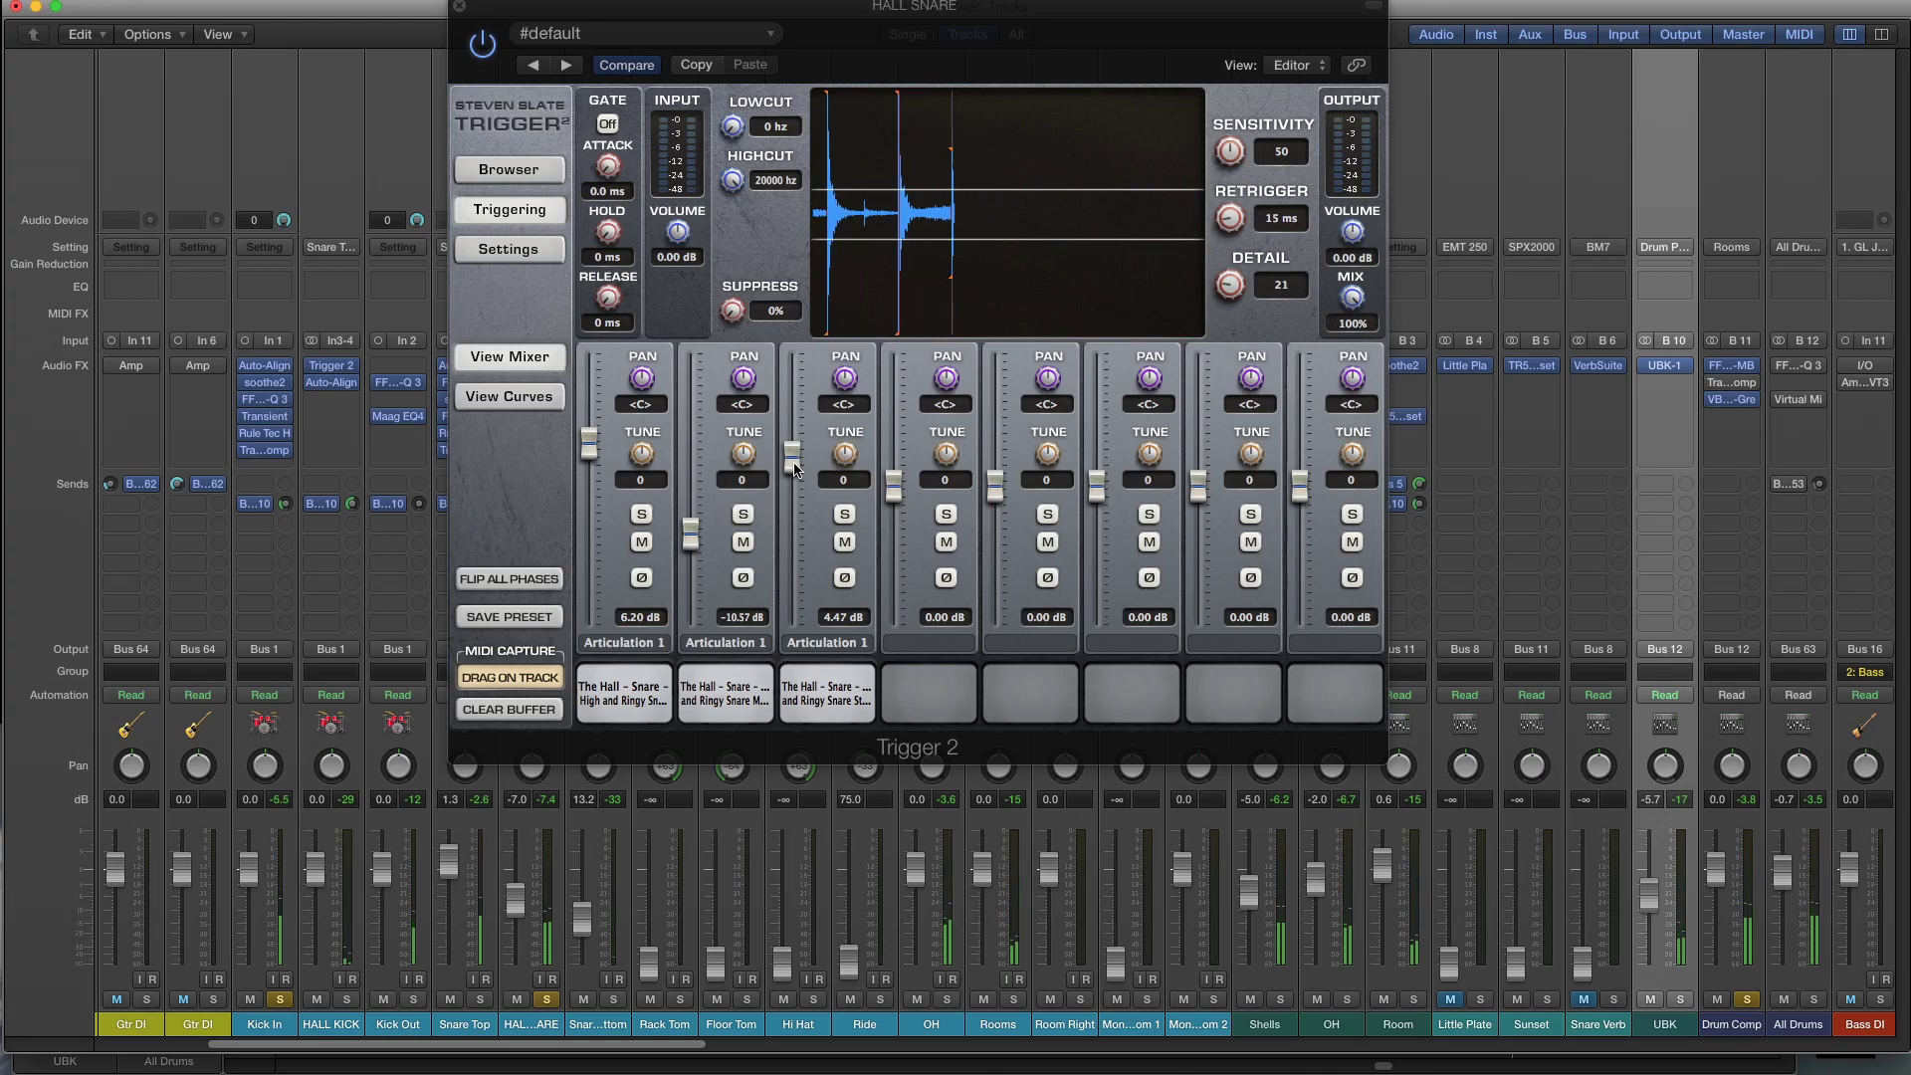
pyautogui.moveTo(796, 467)
pyautogui.mouseDown()
pyautogui.moveTo(796, 602)
pyautogui.moveTo(823, 448)
pyautogui.mouseUp()
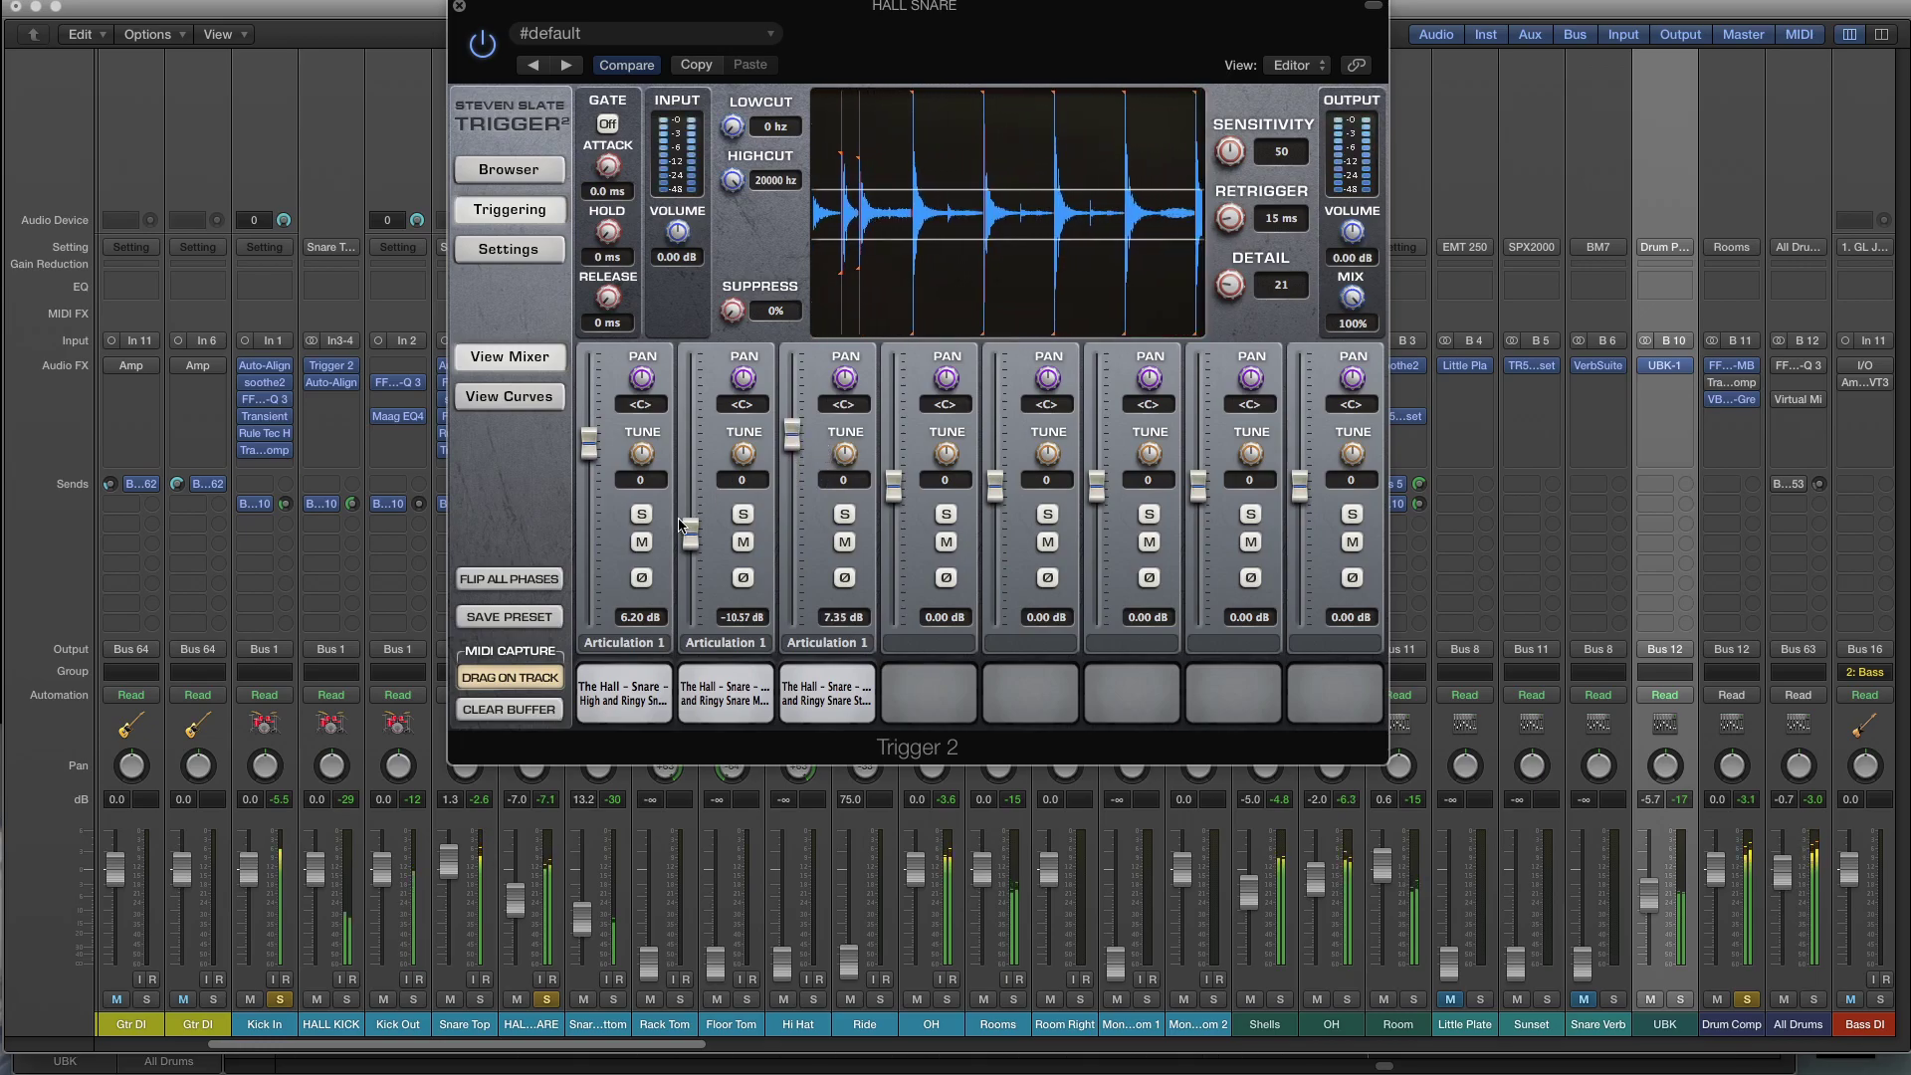
pyautogui.moveTo(691, 531); pyautogui.dragTo(711, 476)
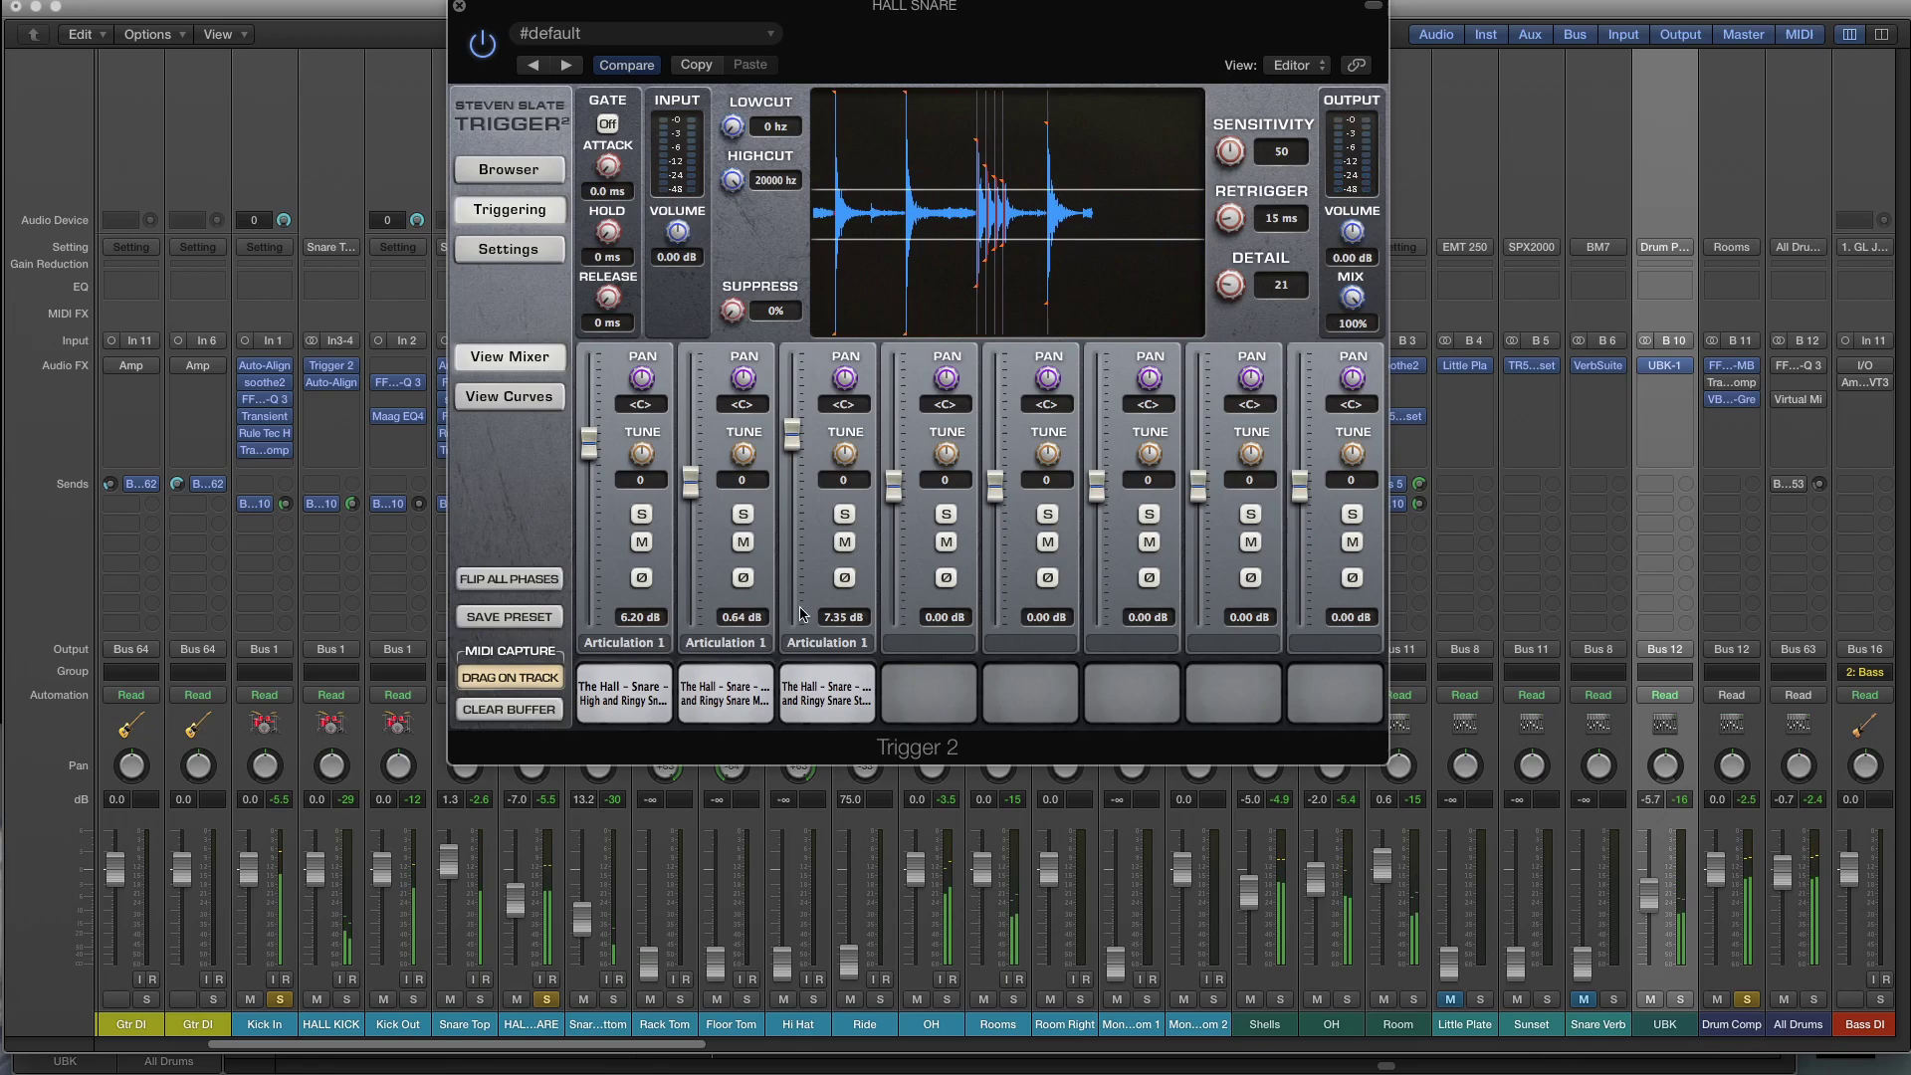
pyautogui.click(355, 980)
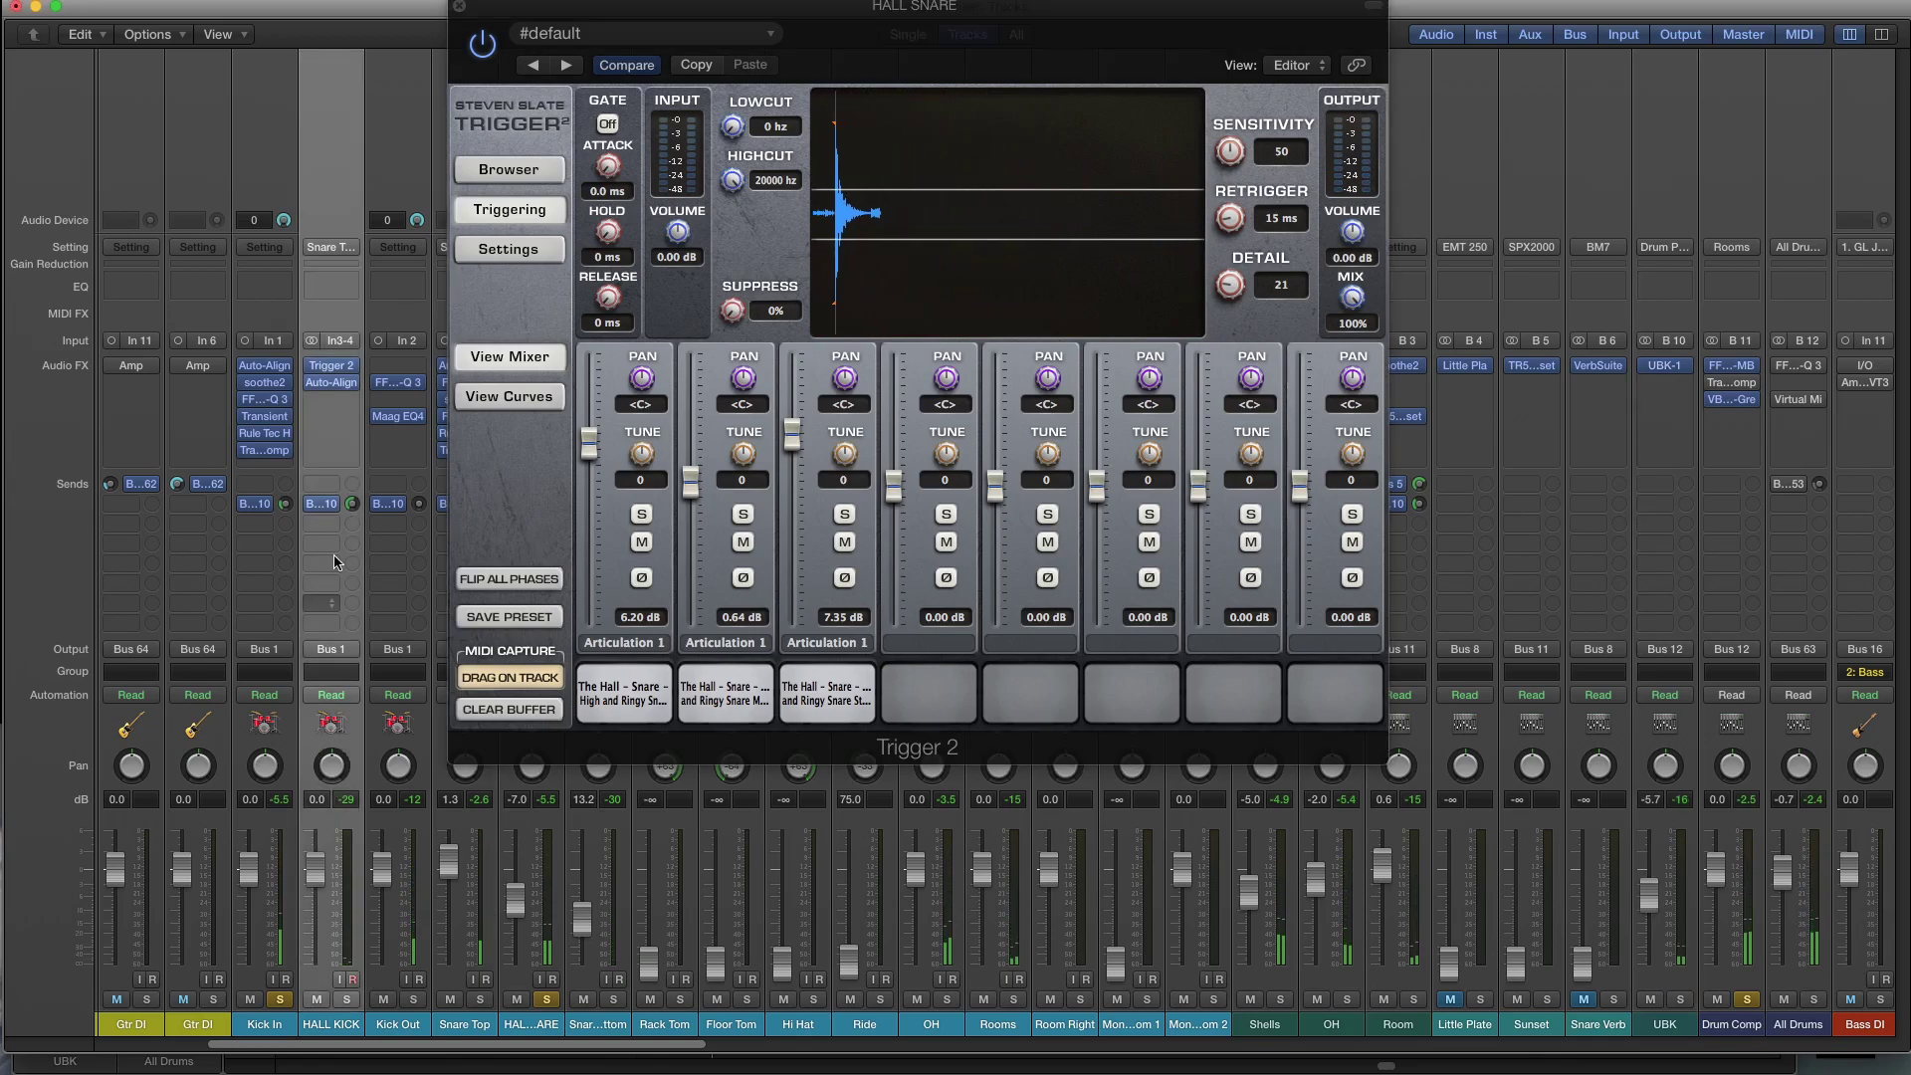
# Switch to HALL KICK's Trigger 2, set the Kick In pad to 0 dB, and solo HALL KICK.
pyautogui.click(458, 6)
pyautogui.click(333, 368)
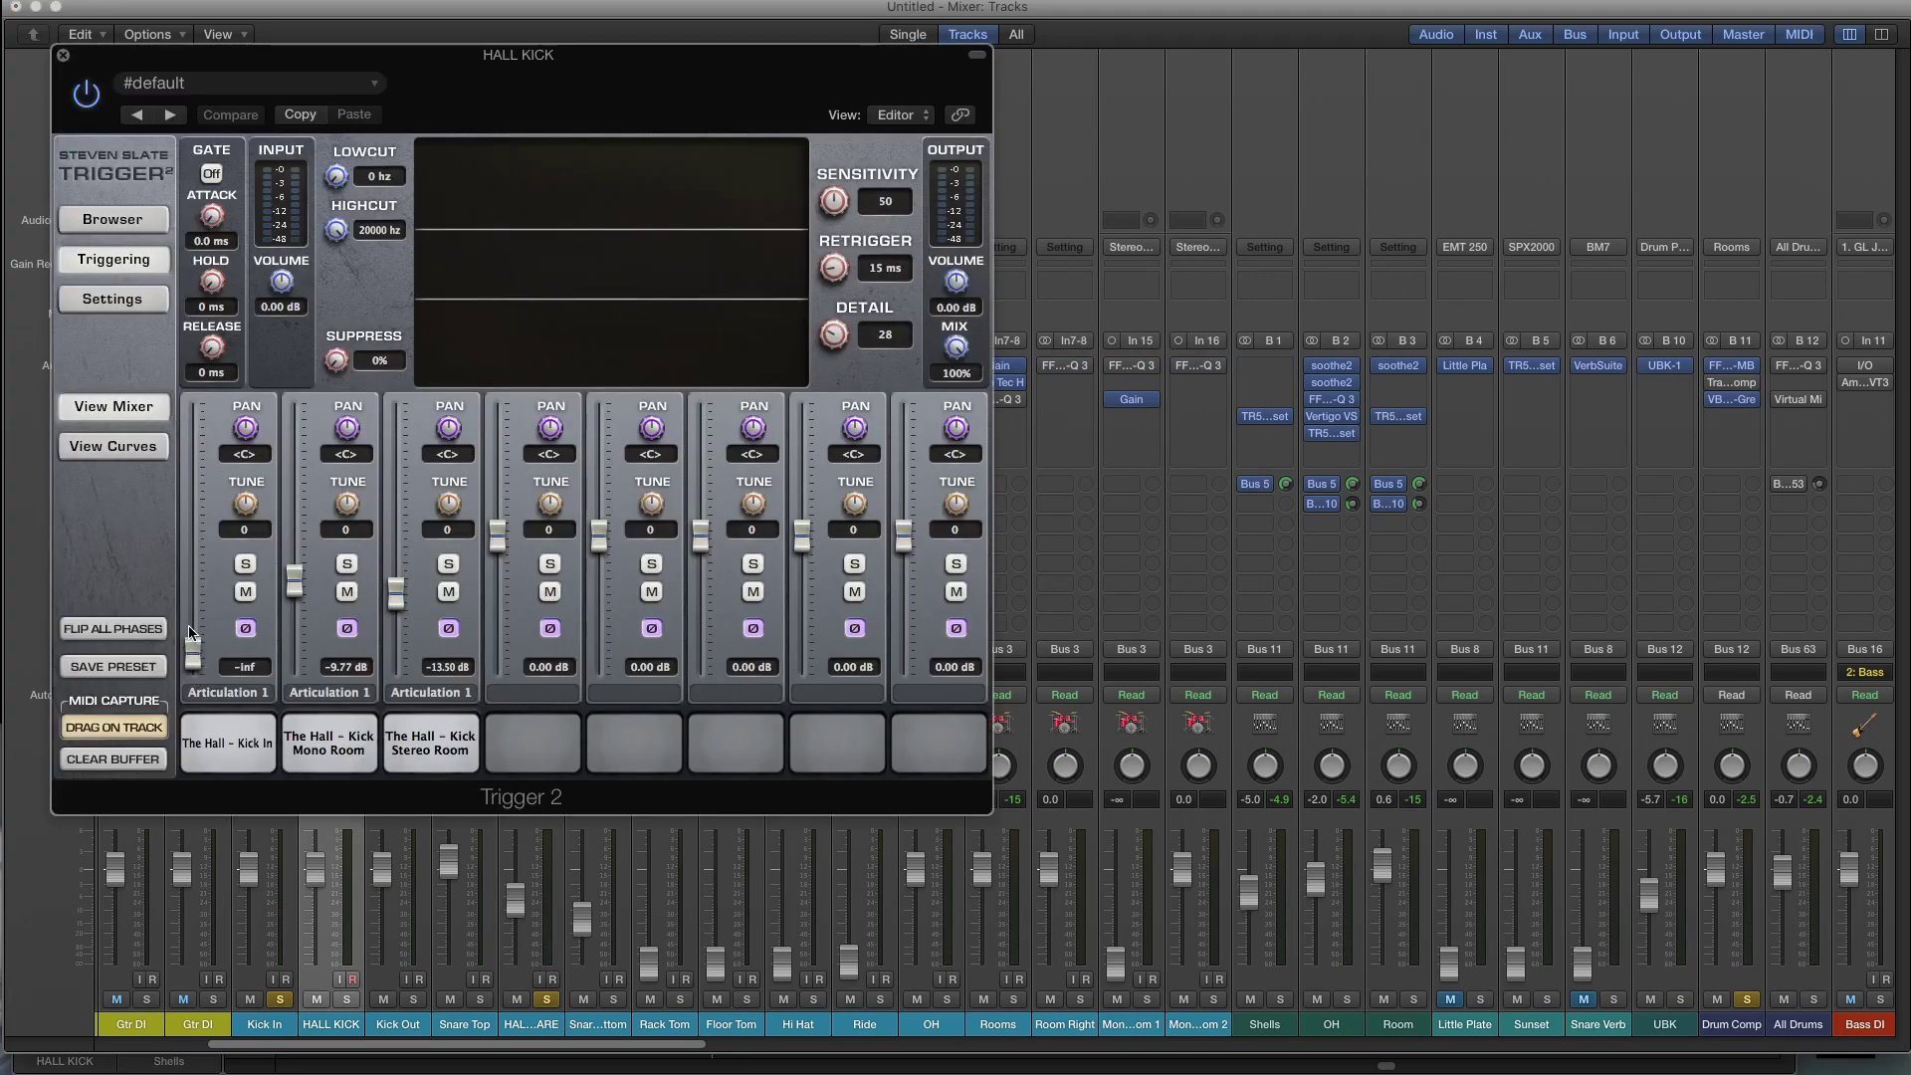
pyautogui.keyDown('alt'); pyautogui.click(189, 626); pyautogui.keyUp('alt')
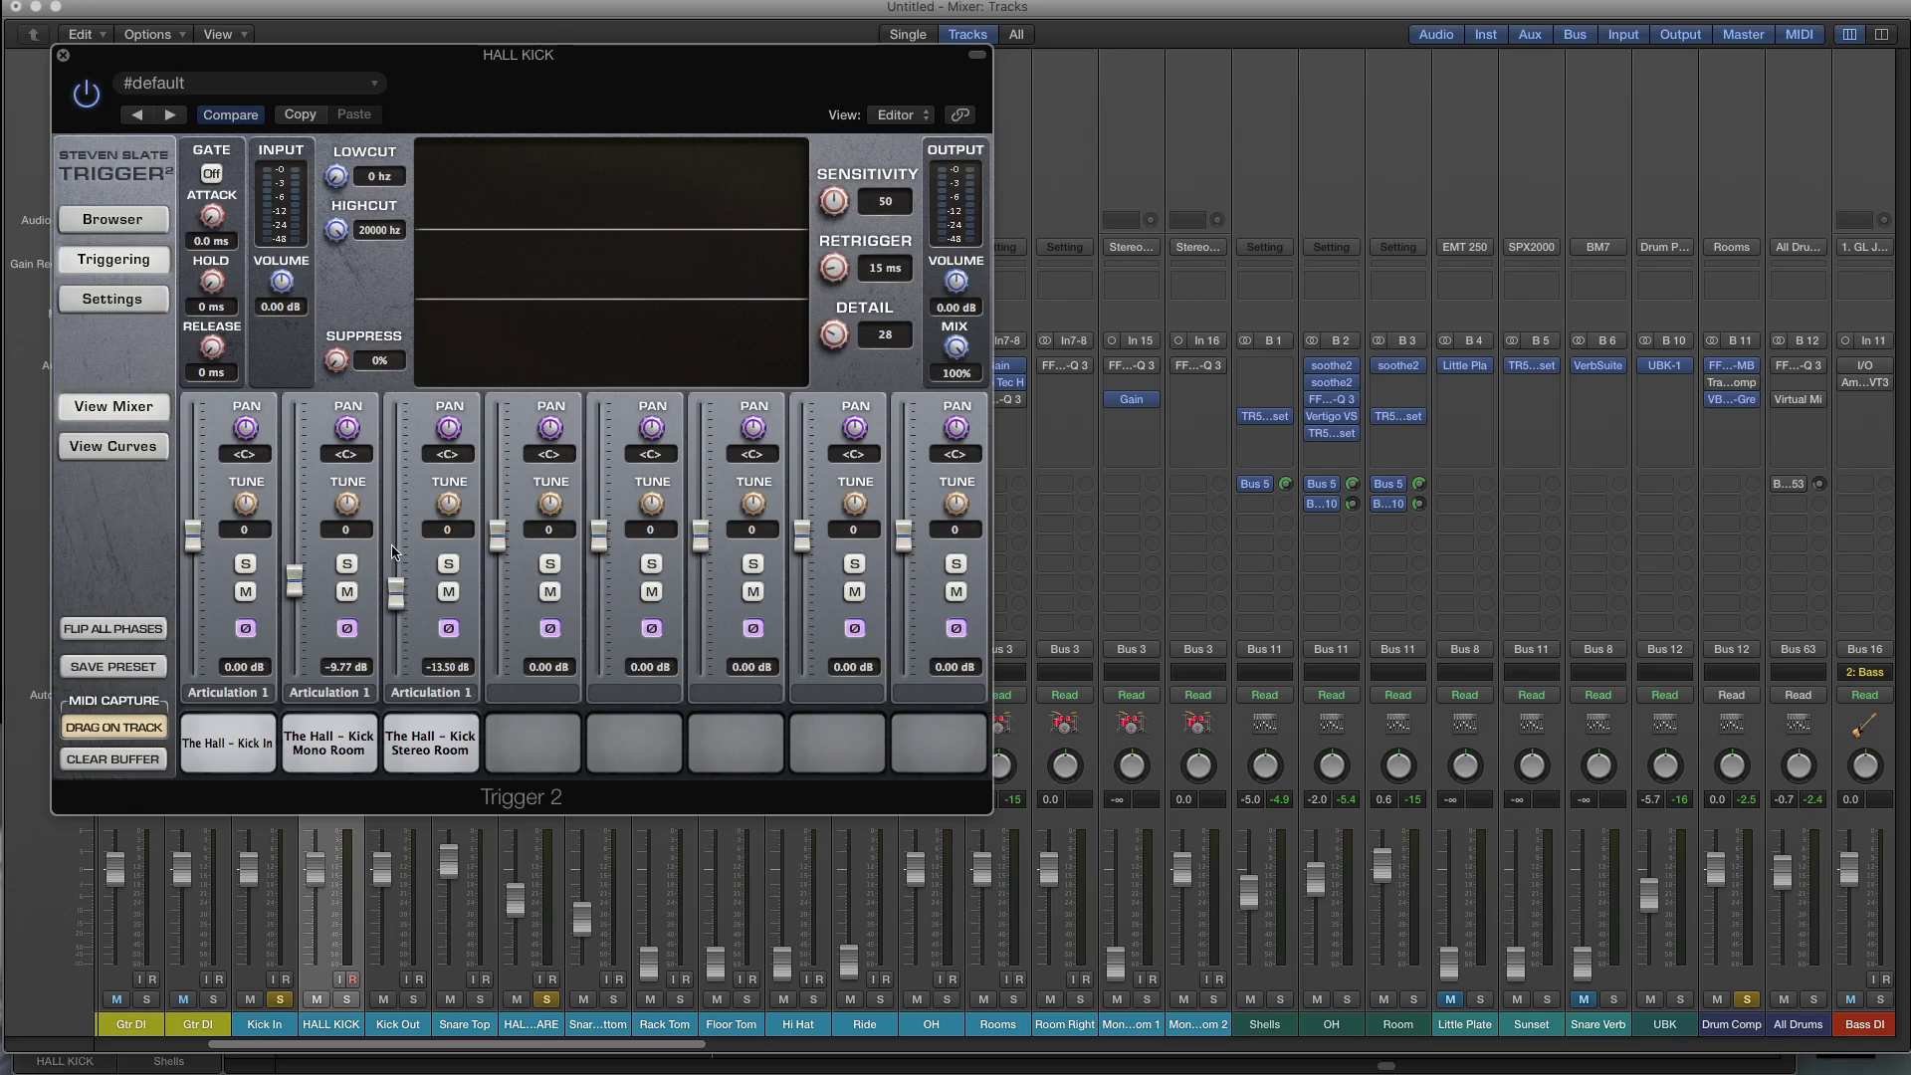
pyautogui.keyDown('alt'); pyautogui.click(346, 999); pyautogui.keyUp('alt')
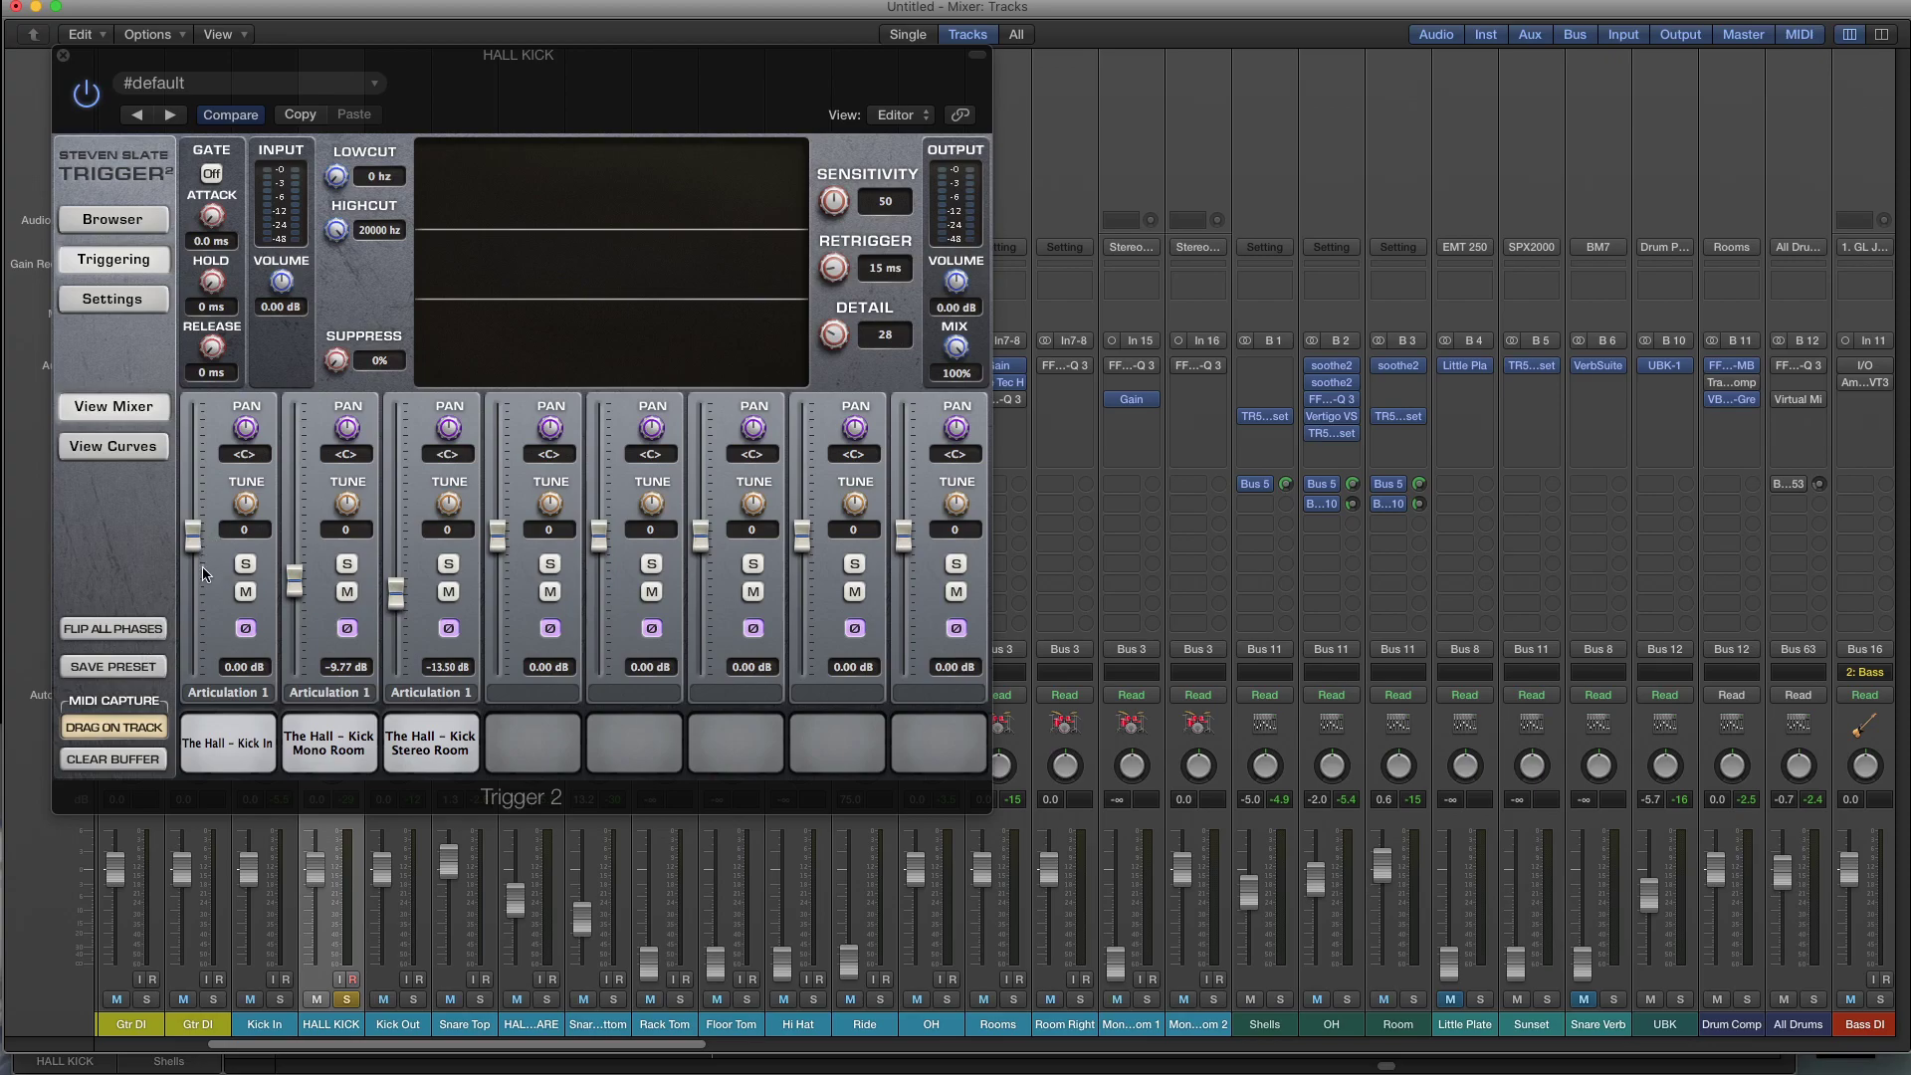
# Silence the kick room pads, start playback, raise Kick In to 6.90 dB, and bring the rooms back up.
pyautogui.moveTo(293, 580); pyautogui.dragTo(294, 657)
pyautogui.moveTo(395, 594); pyautogui.dragTo(395, 657)
pyautogui.press('space')
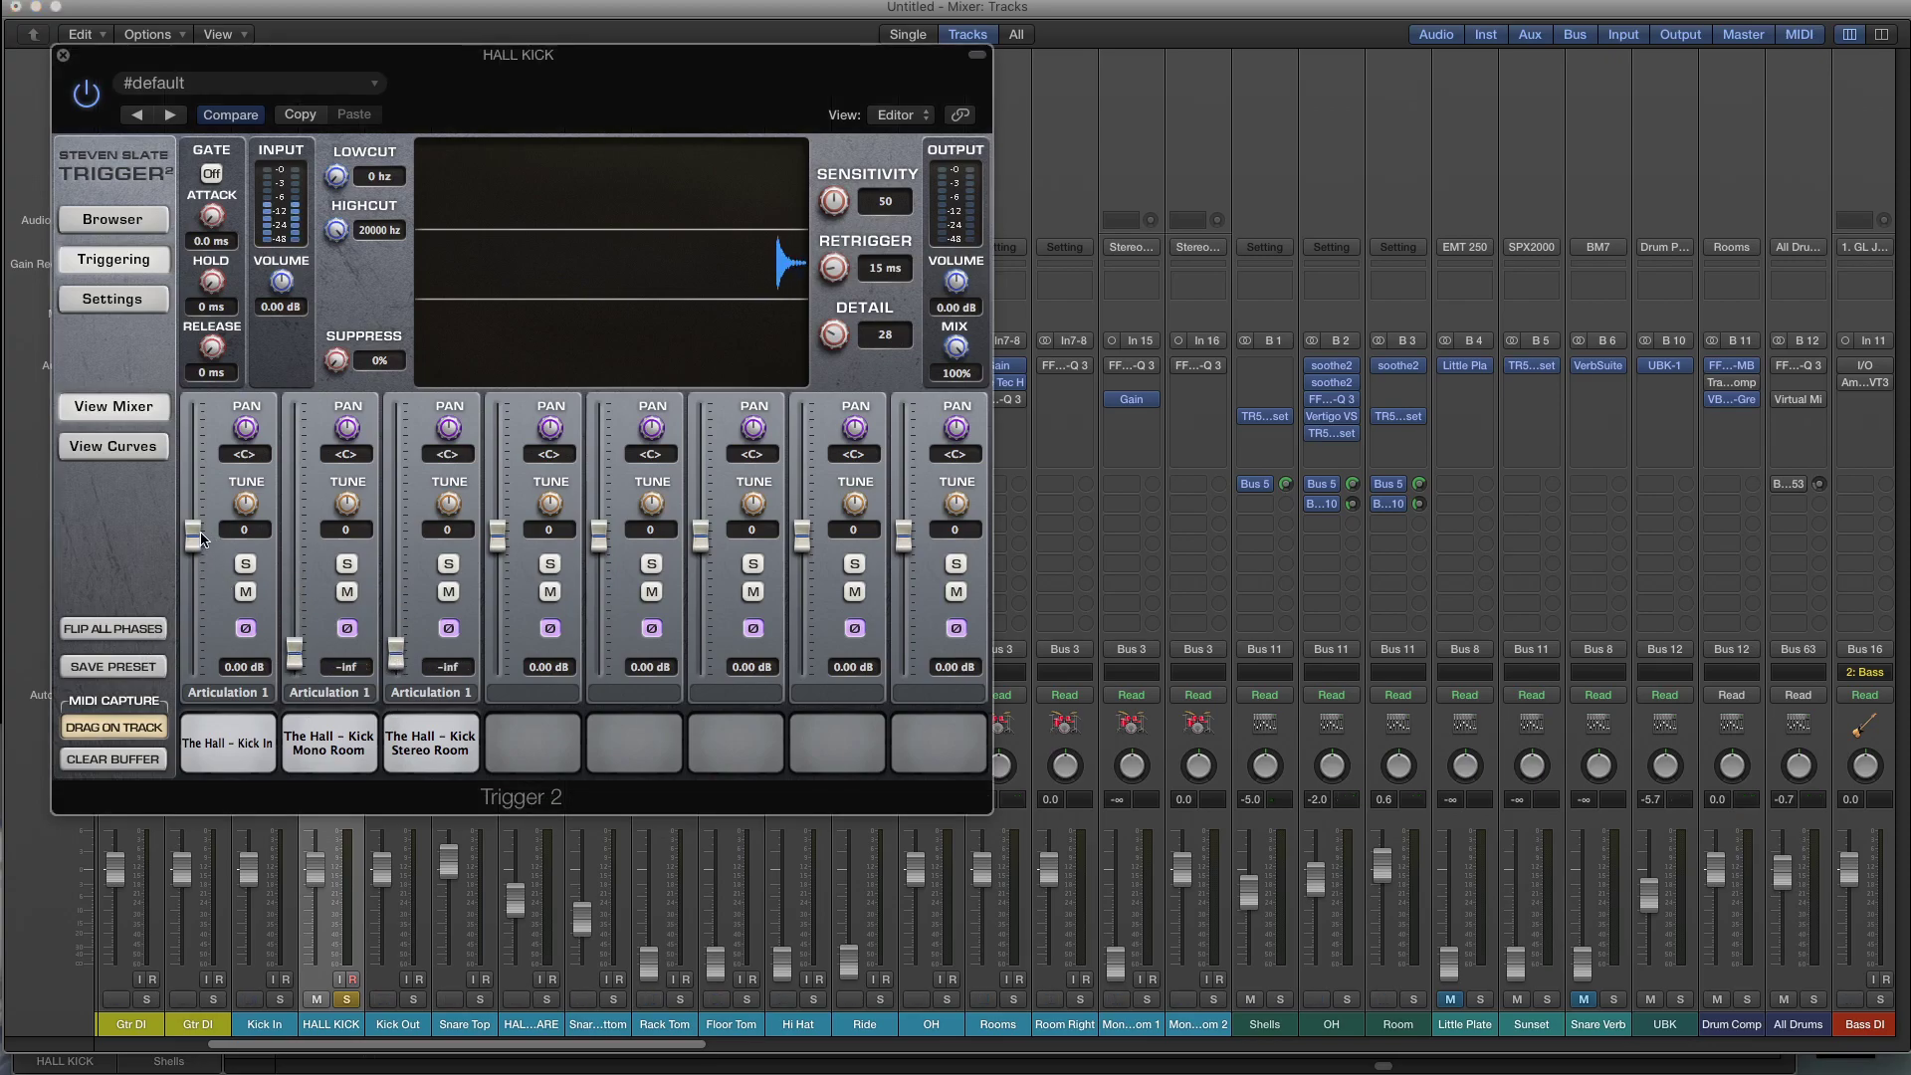
pyautogui.moveTo(193, 538); pyautogui.dragTo(195, 490)
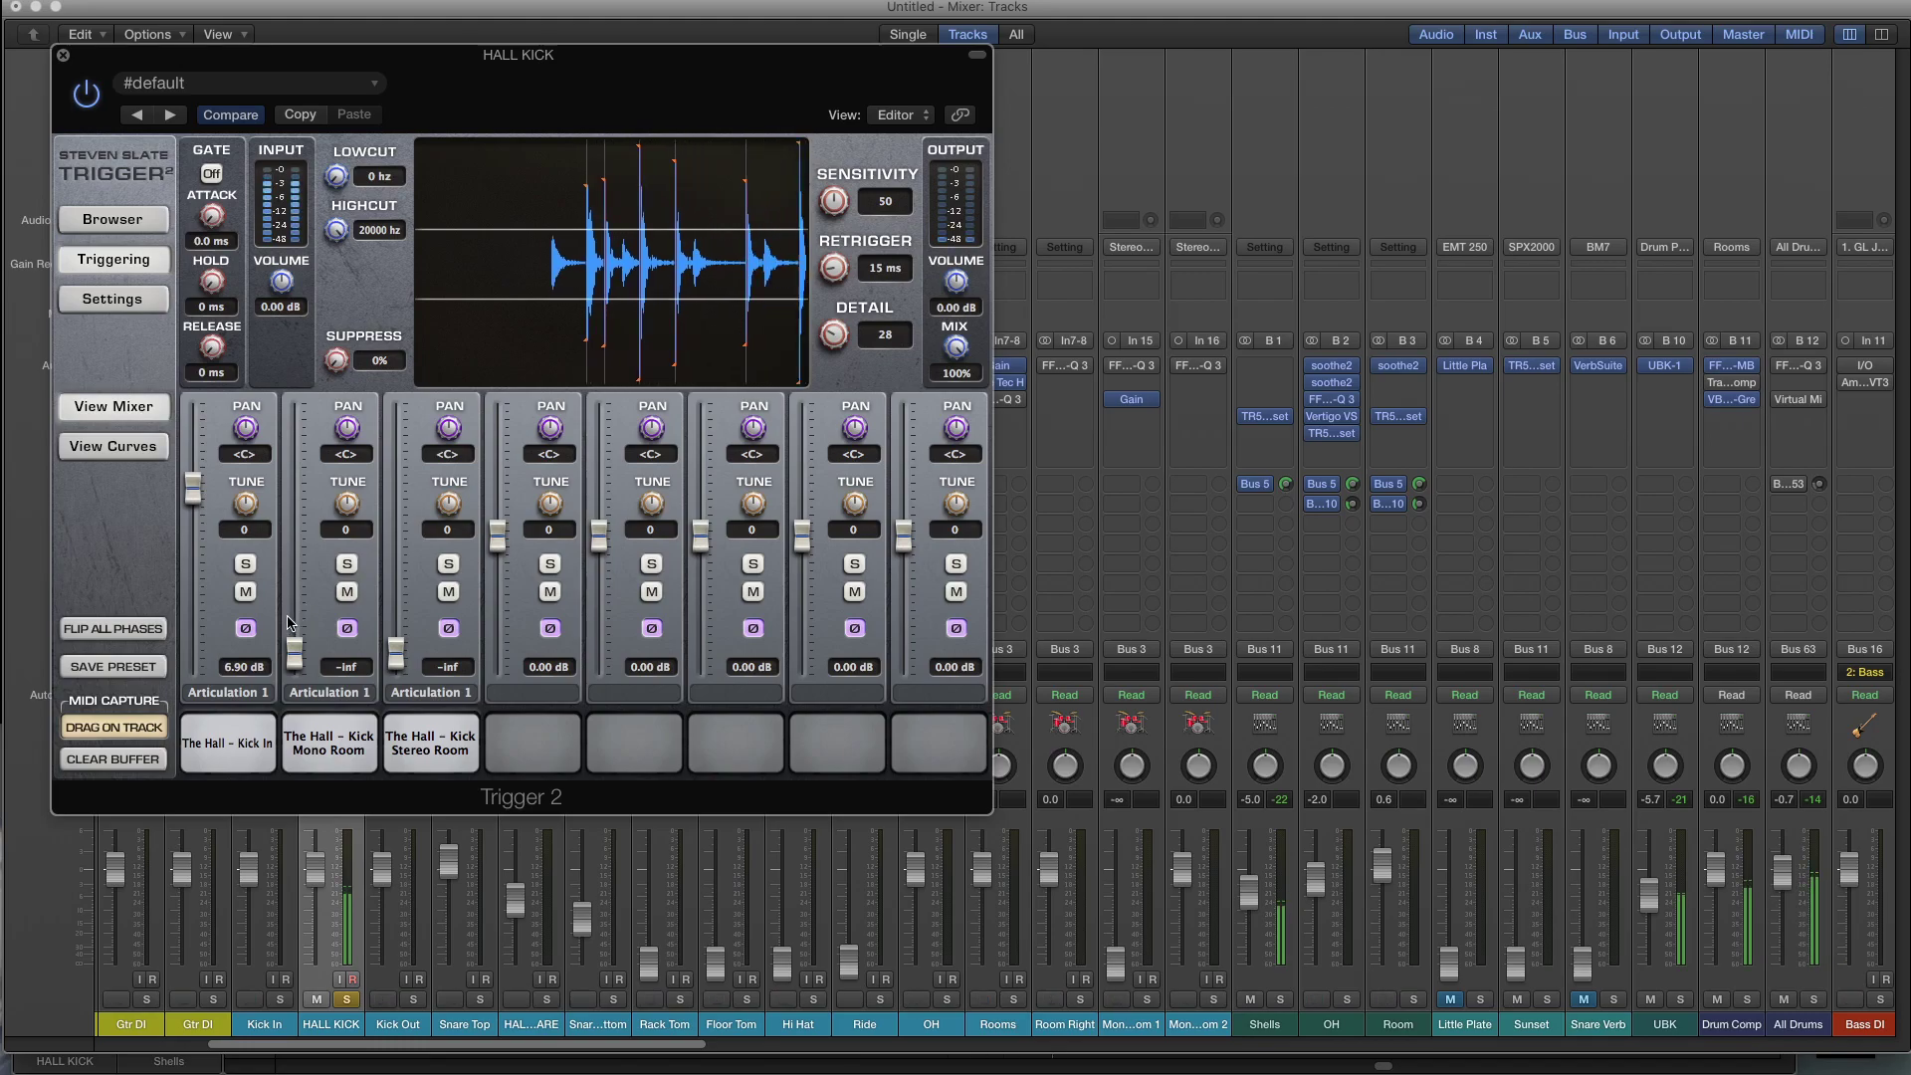
pyautogui.moveTo(293, 654); pyautogui.dragTo(309, 506)
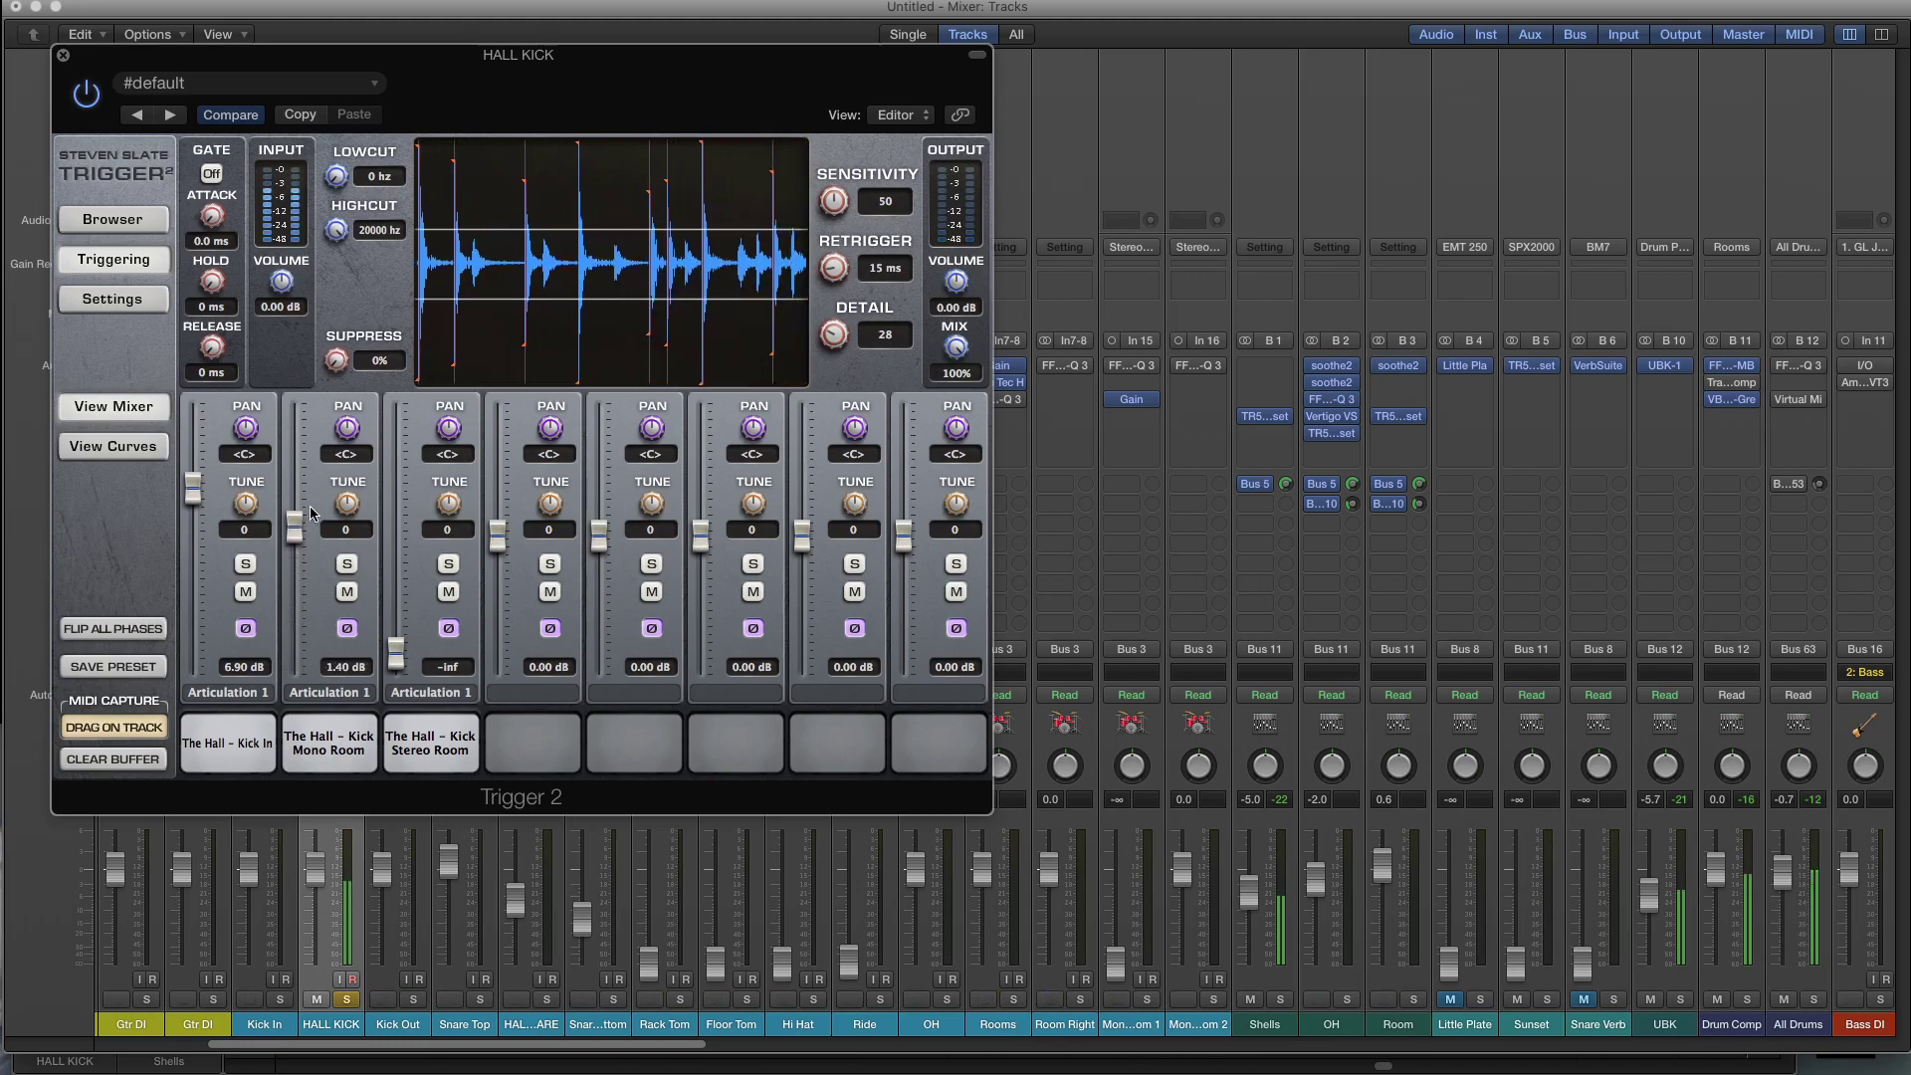
pyautogui.moveTo(395, 654); pyautogui.dragTo(397, 470)
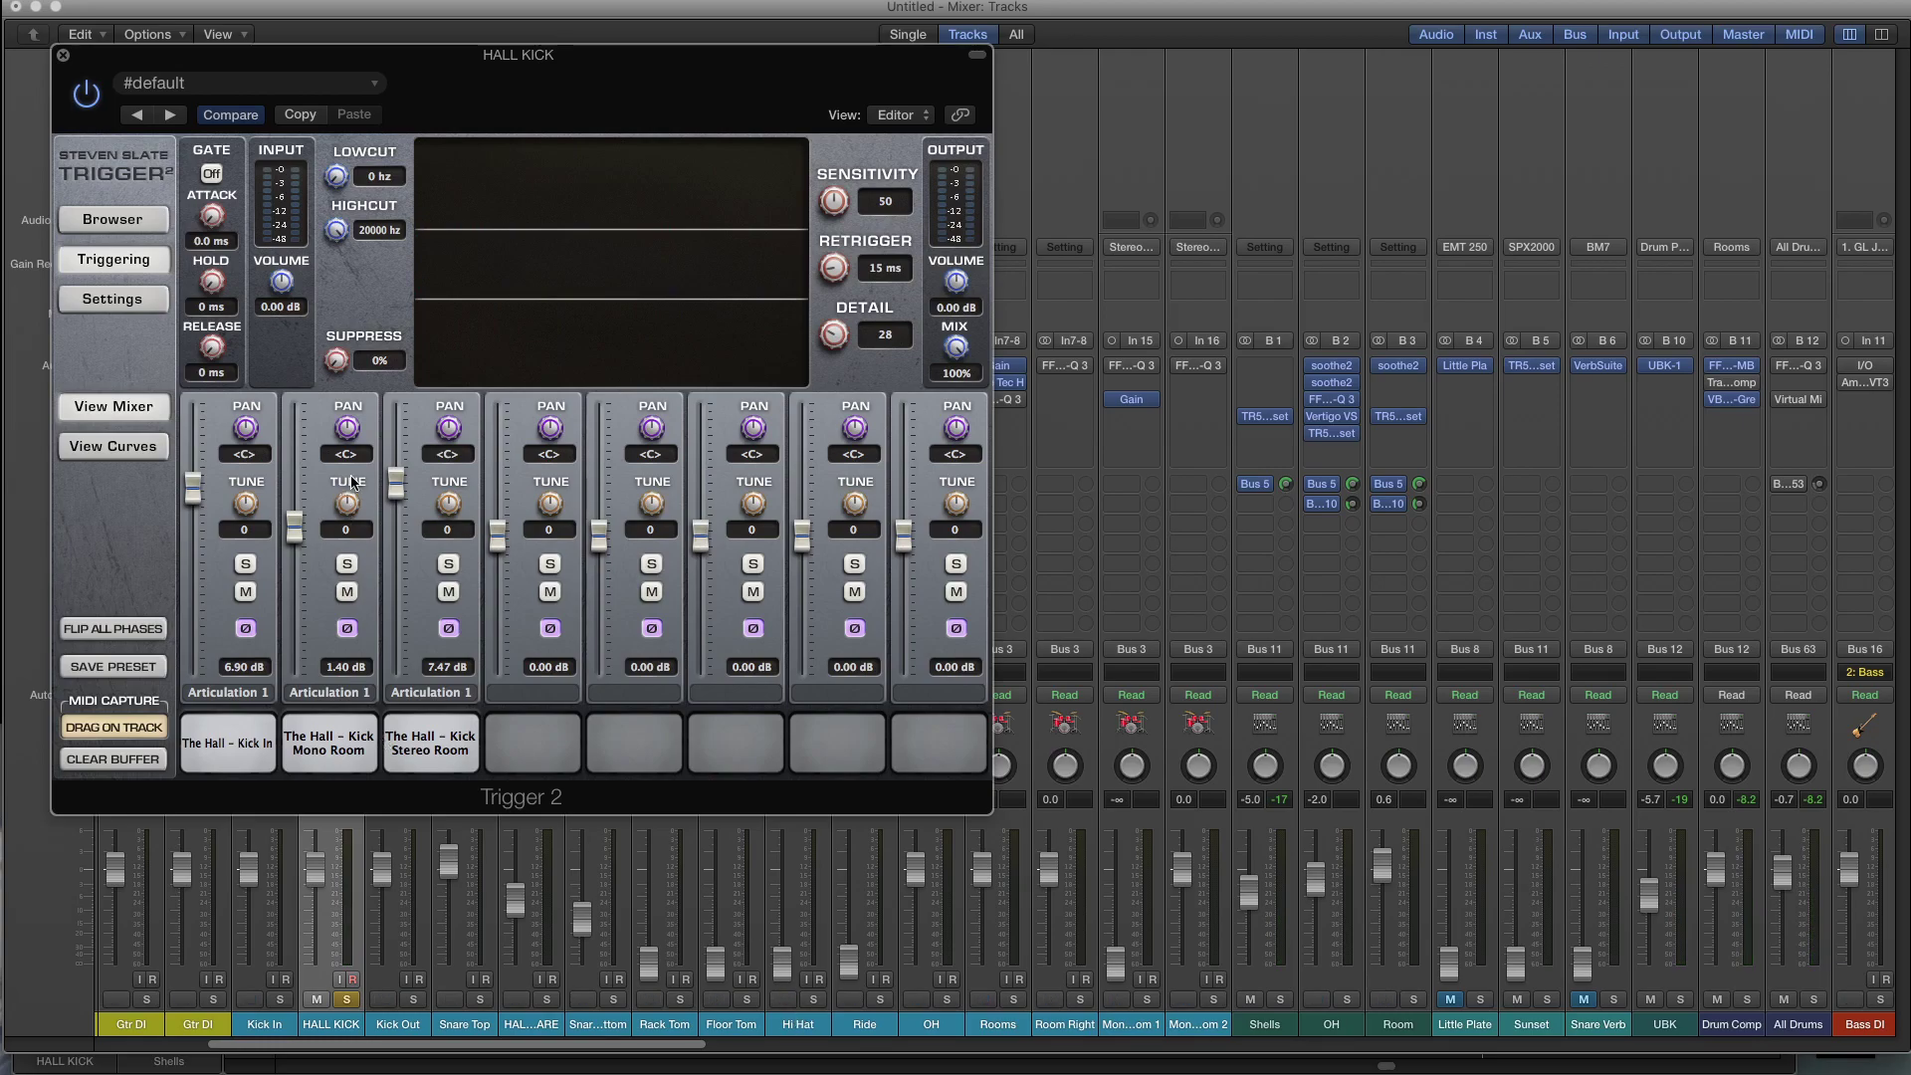
# Settle Kick Mono Room at -13.82 dB and Stereo Room at -15.84 dB, and move the window right.
pyautogui.moveTo(397, 501); pyautogui.dragTo(396, 469)
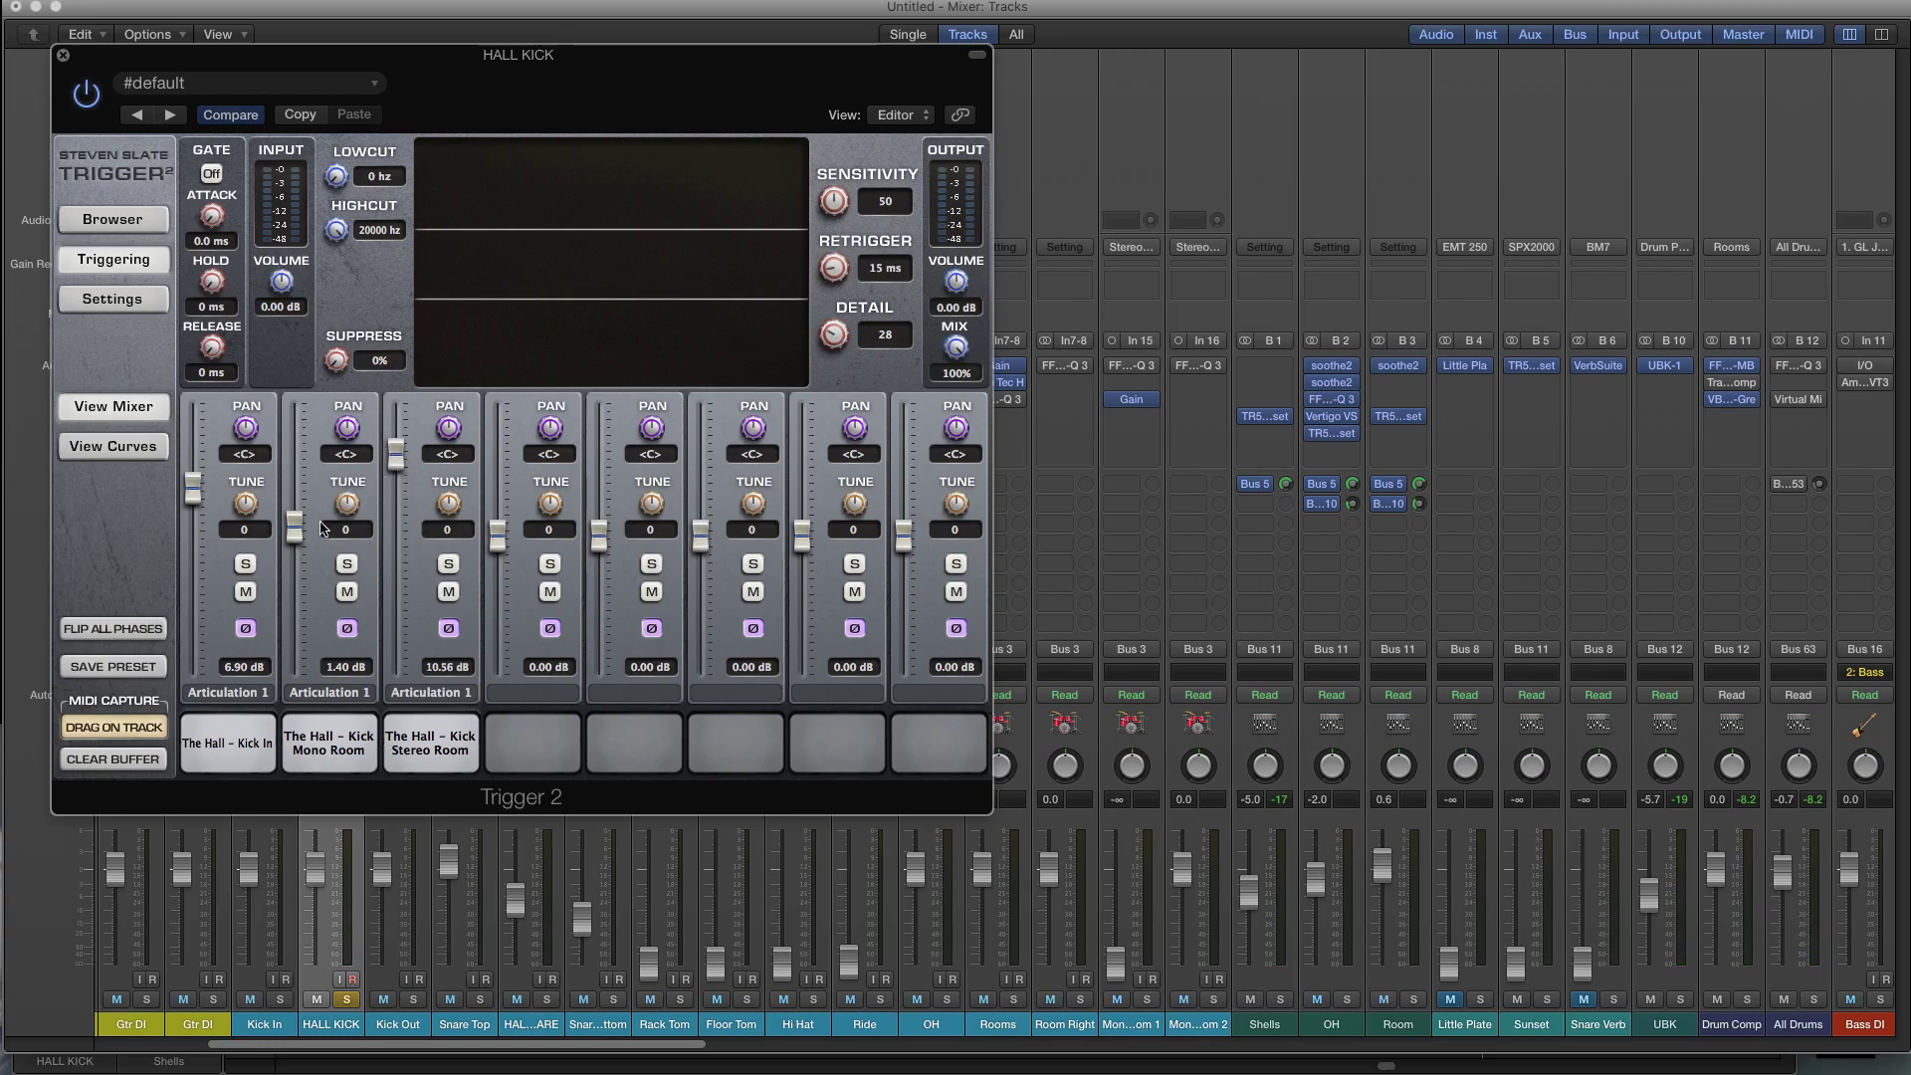
pyautogui.moveTo(295, 531); pyautogui.dragTo(295, 502)
pyautogui.moveTo(396, 454); pyautogui.dragTo(396, 438)
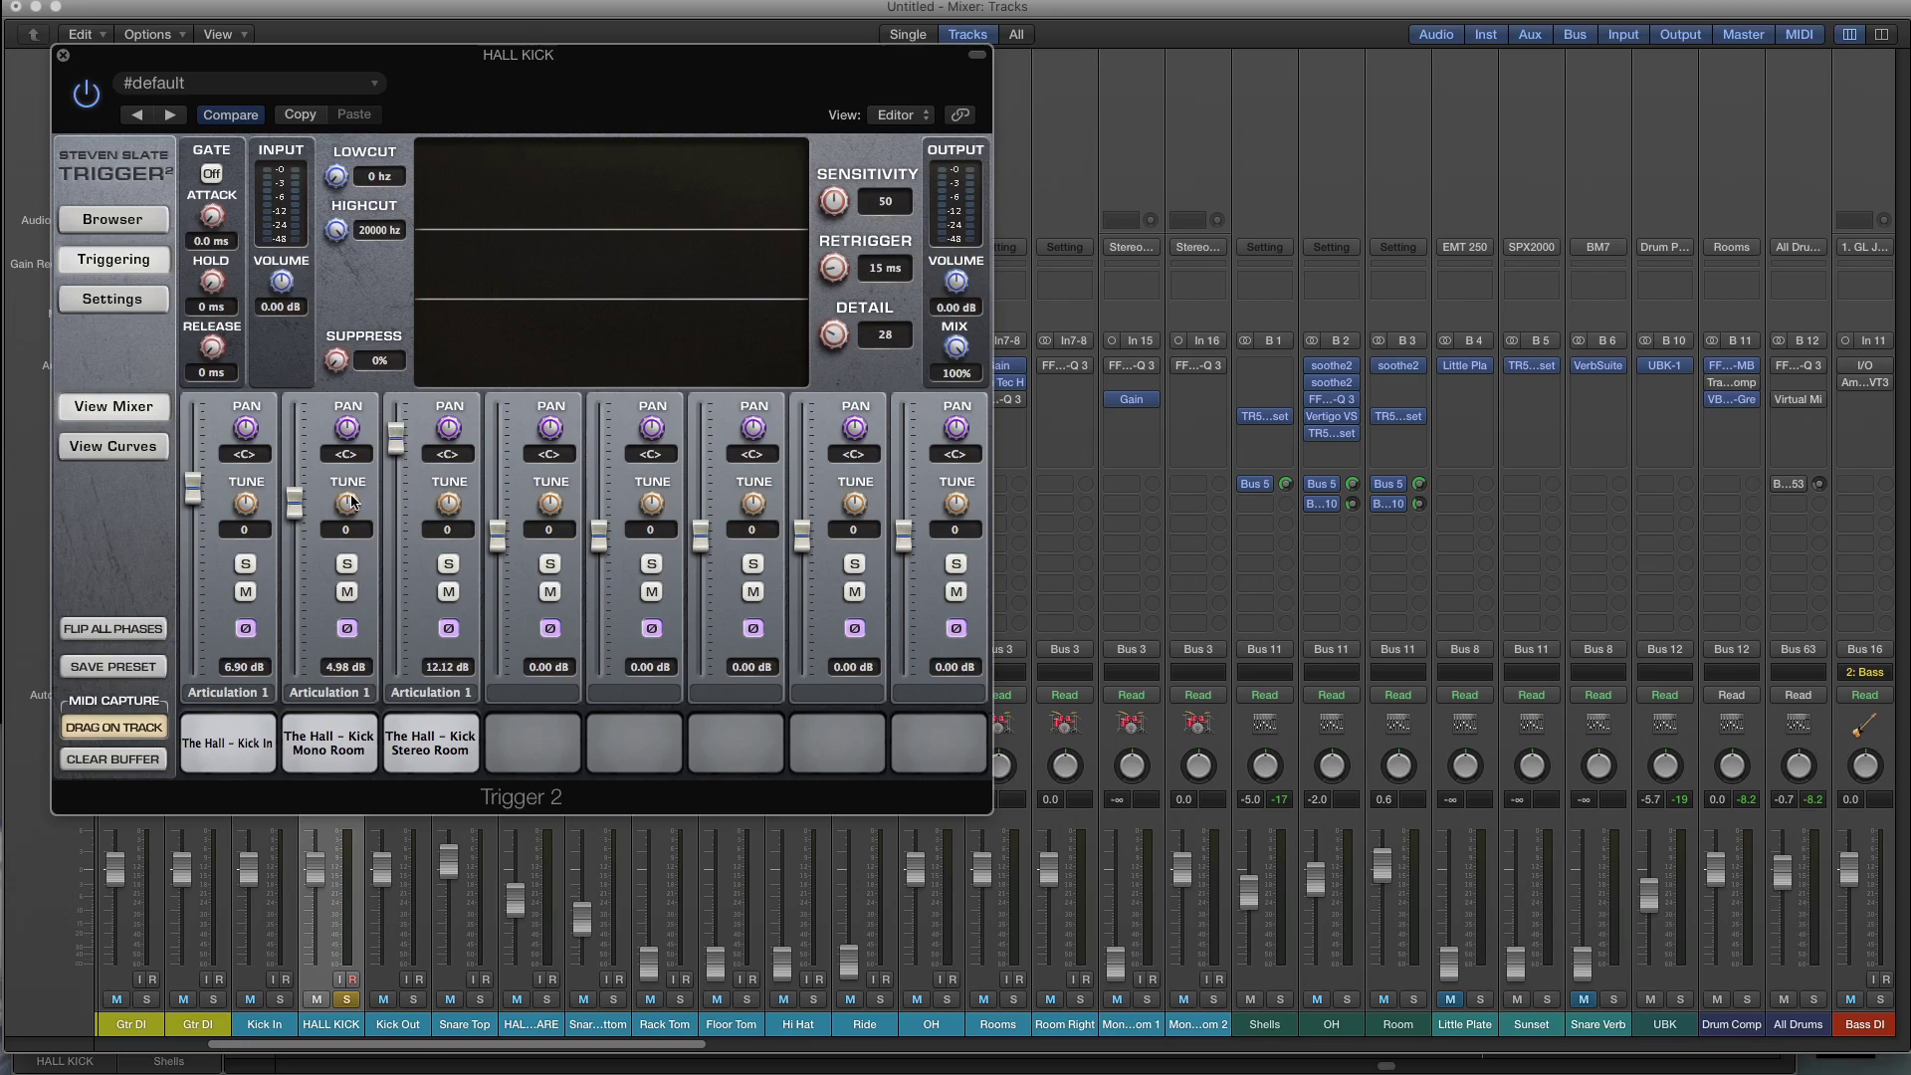
pyautogui.moveTo(295, 471); pyautogui.dragTo(295, 573)
pyautogui.moveTo(381, 449); pyautogui.dragTo(402, 596)
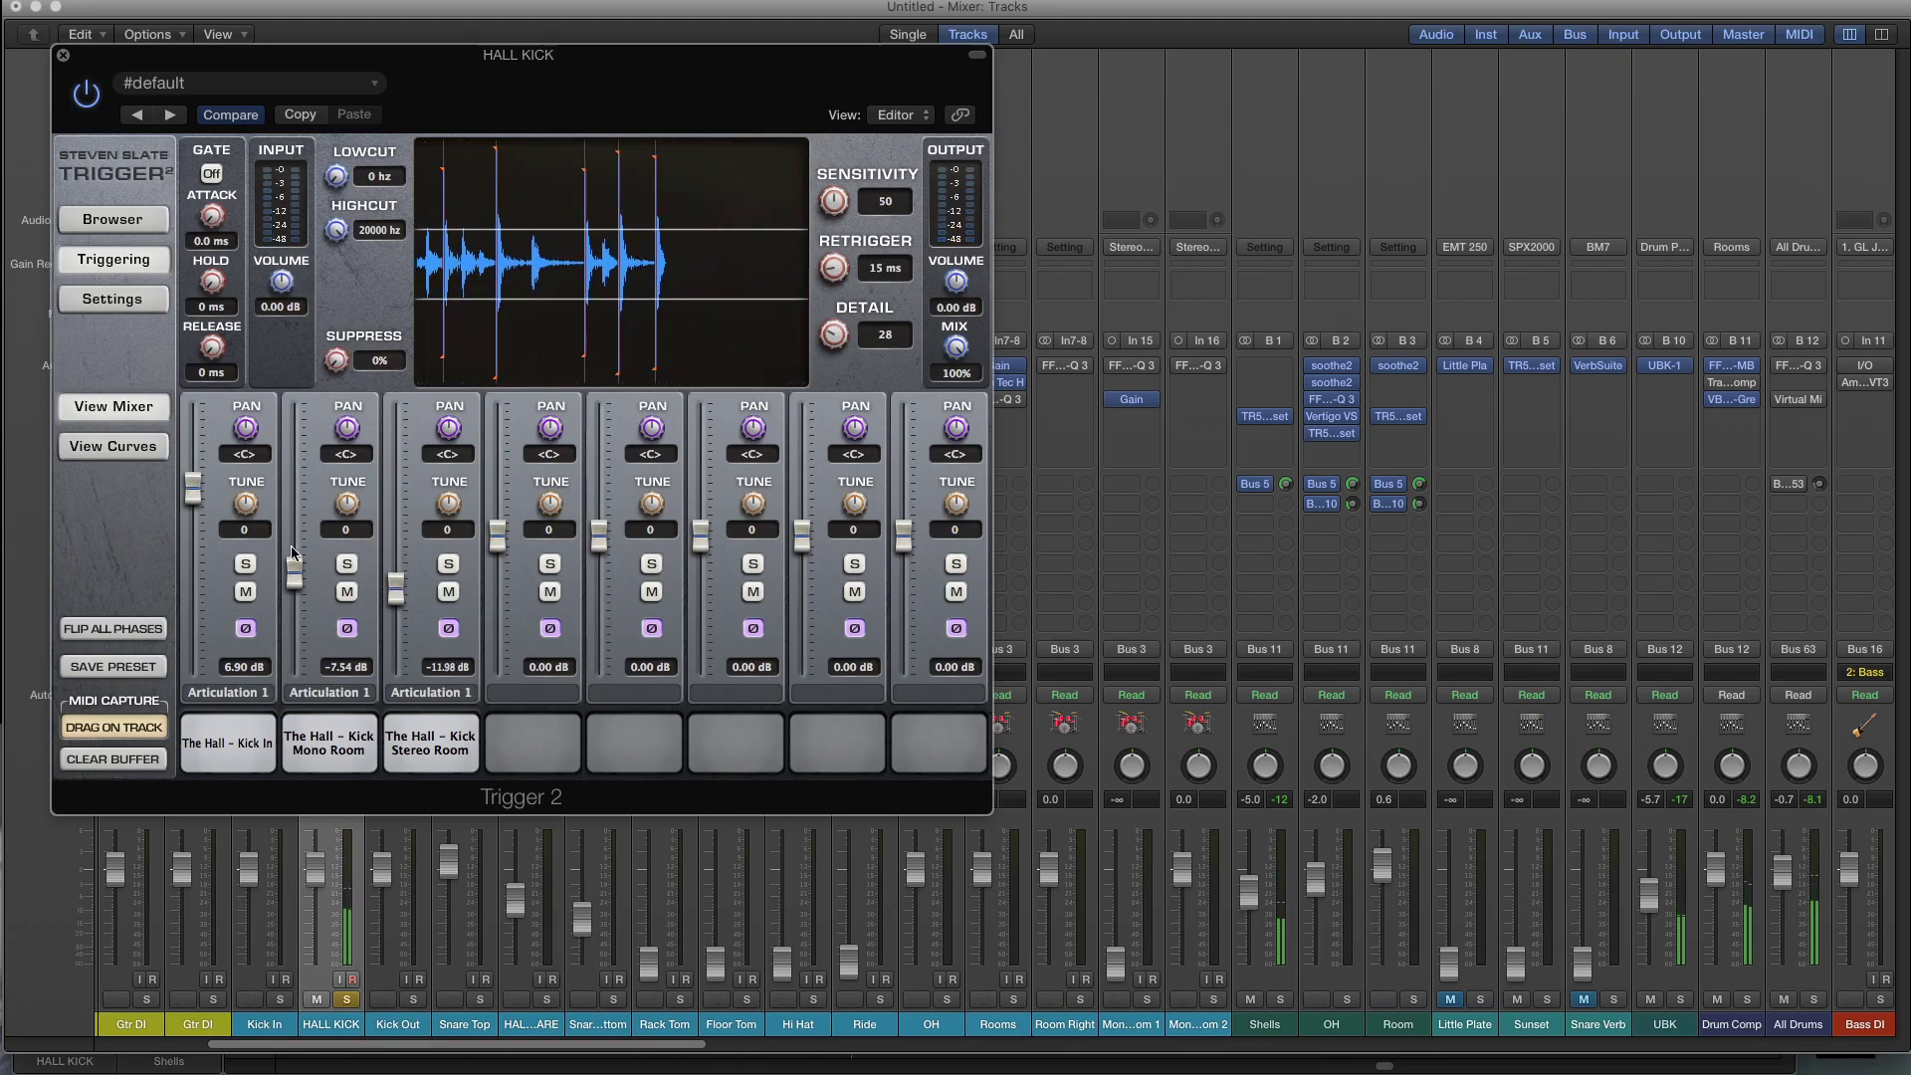
pyautogui.moveTo(293, 585); pyautogui.dragTo(408, 596)
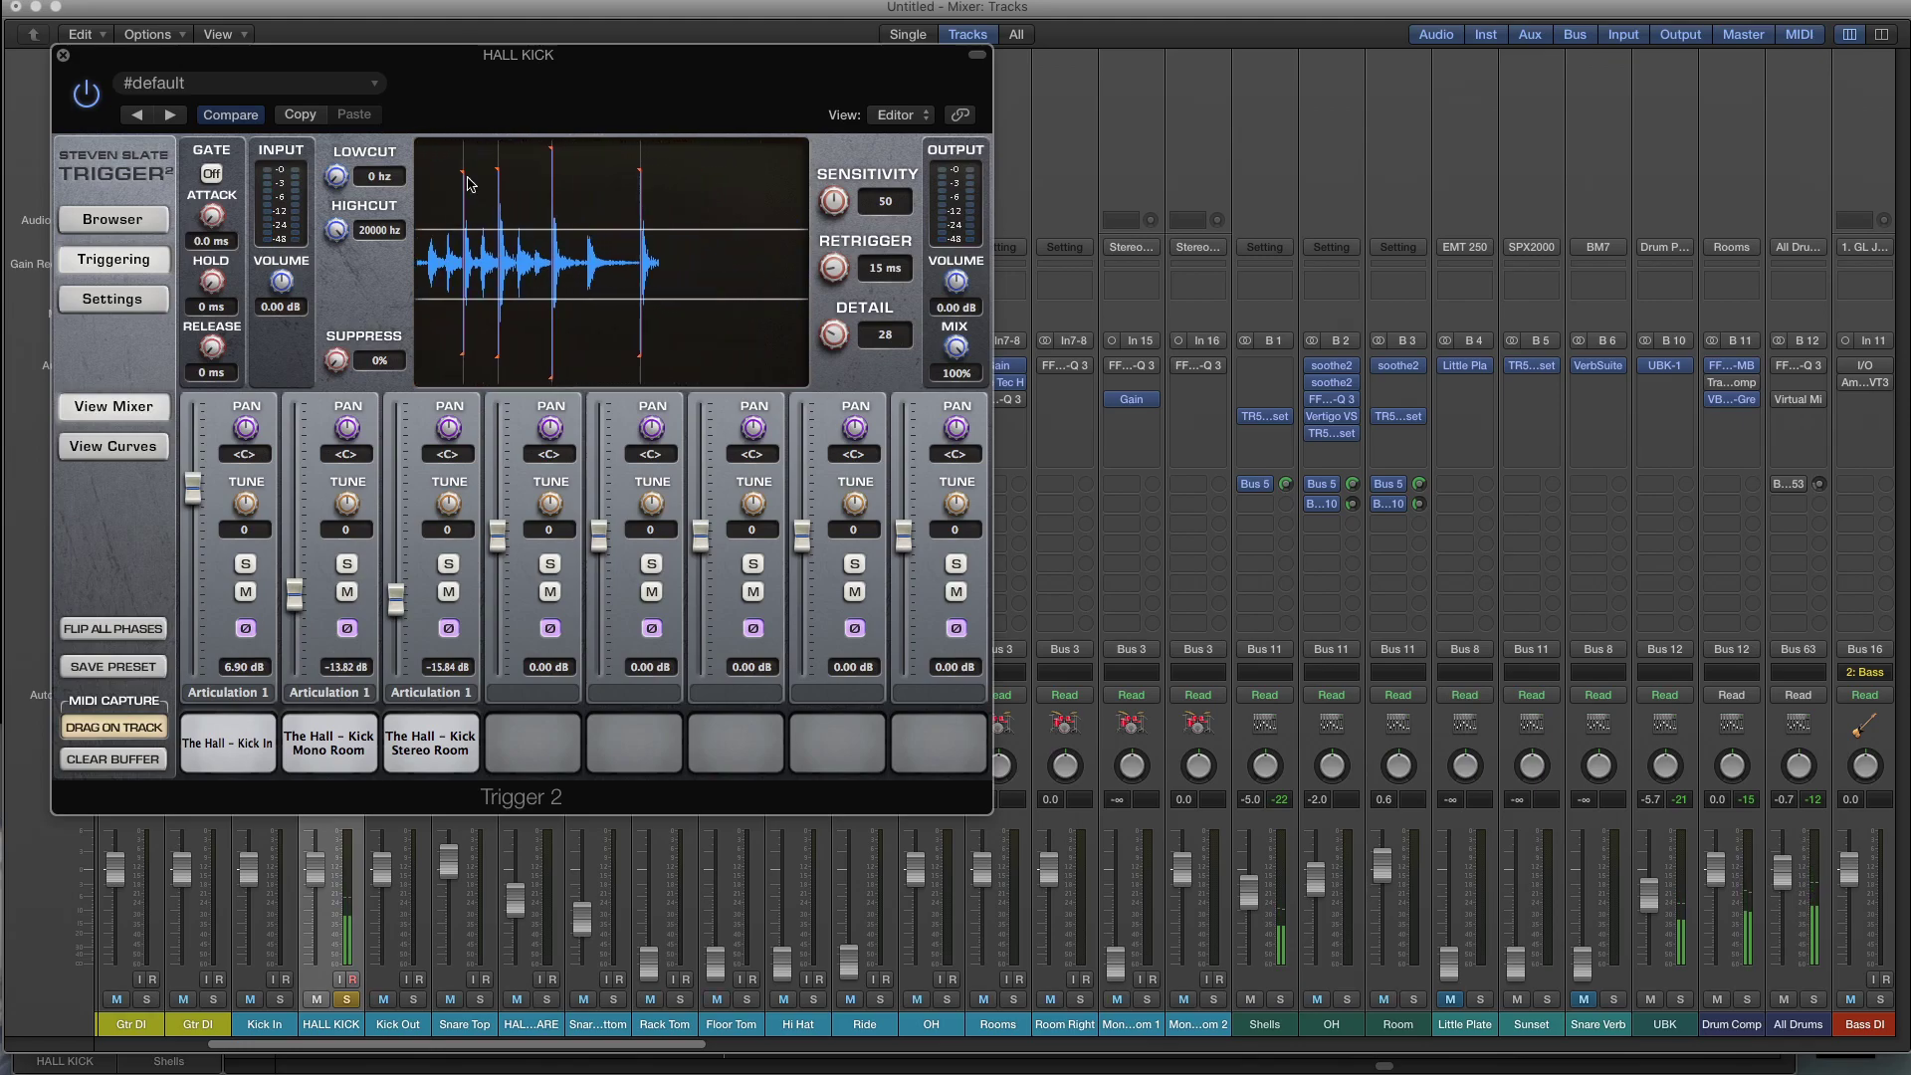
pyautogui.moveTo(547, 77); pyautogui.dragTo(1160, 72)
# Stop playback with the kick pads left at 6.90, -13.82 and -15.84 dB.
pyautogui.press('space')
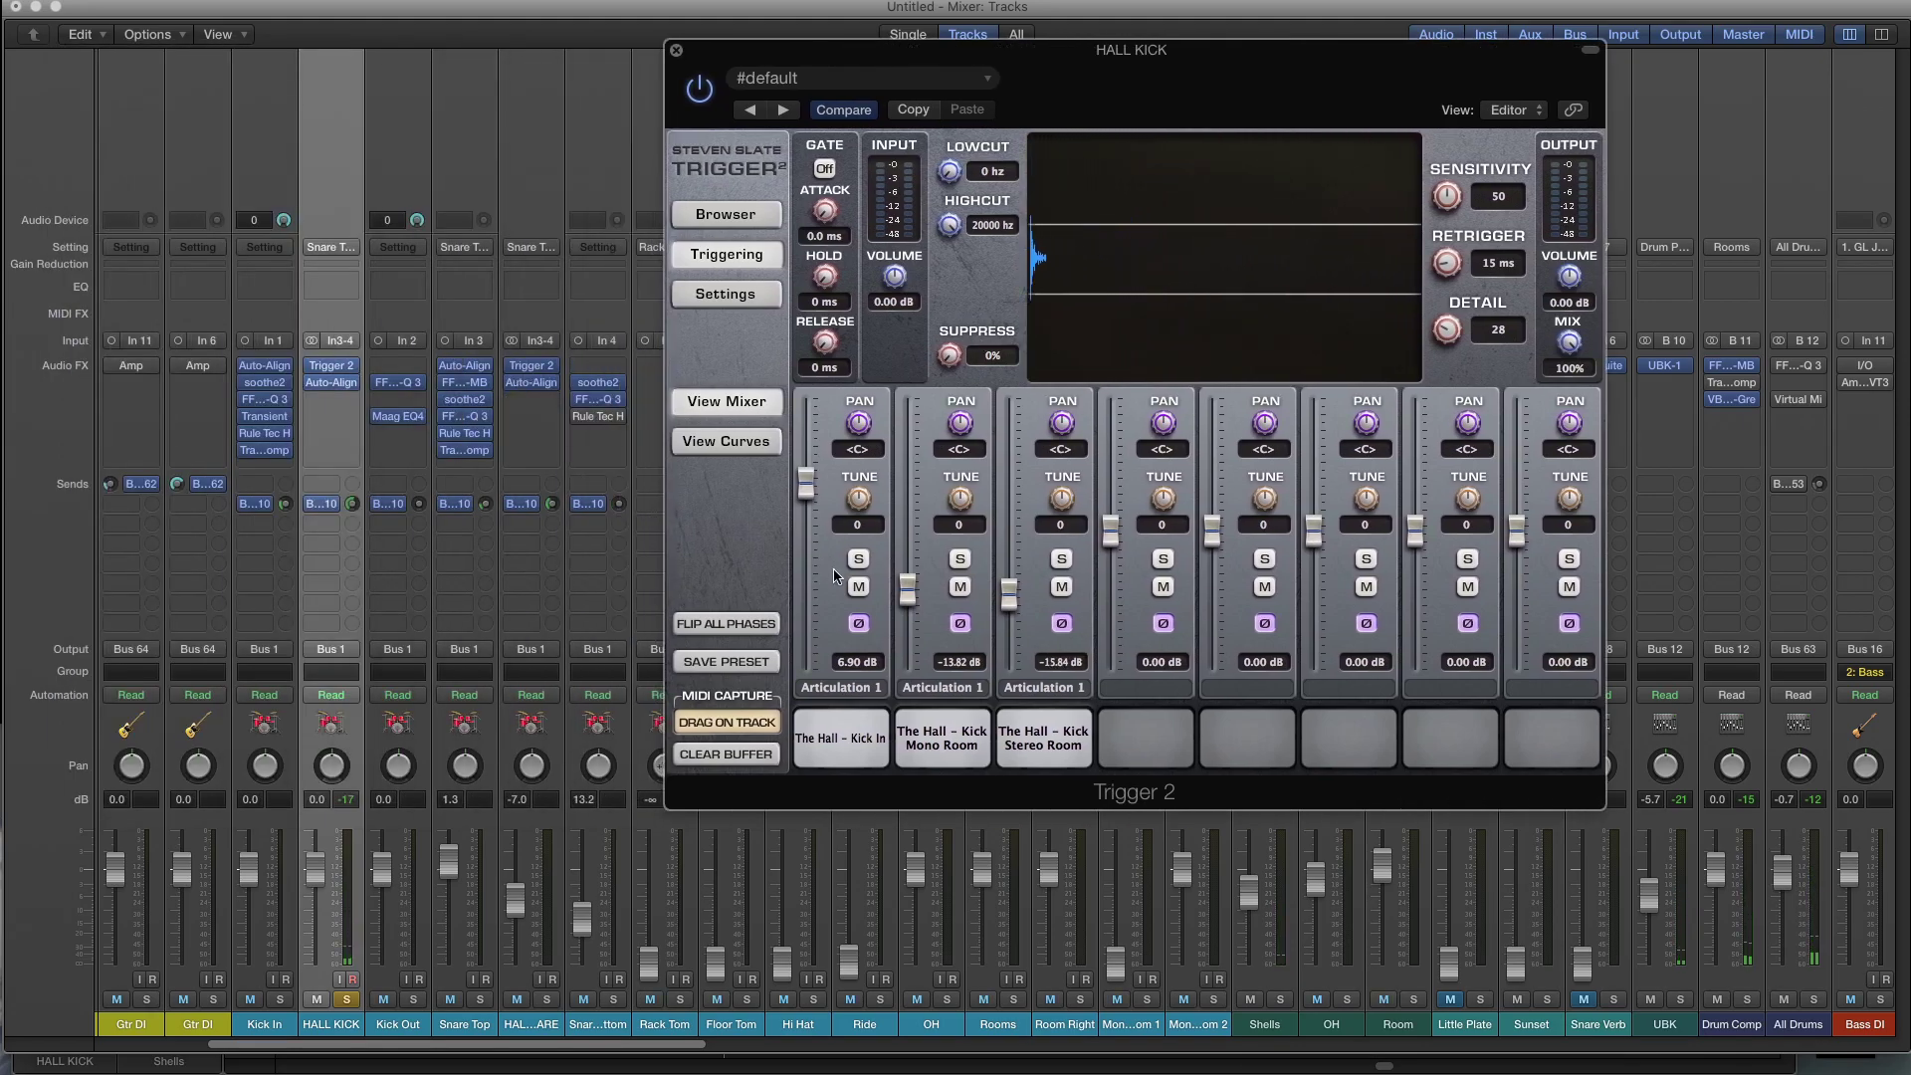